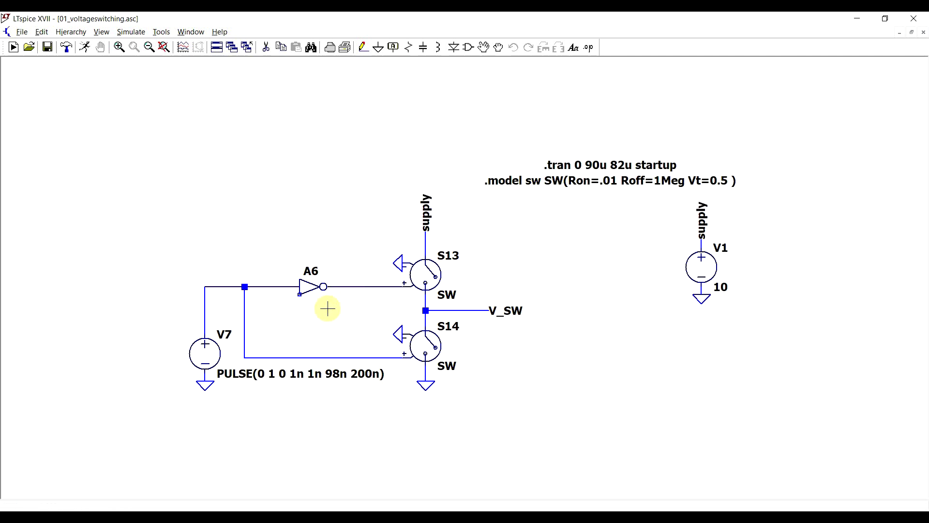
- Review the pulse settings of voltage source V7
right_click(215, 358)
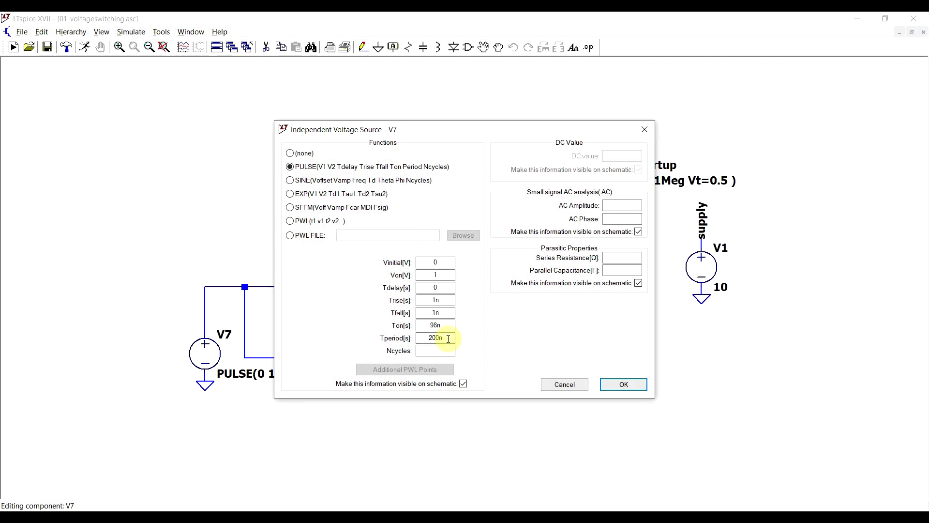
key(Return)
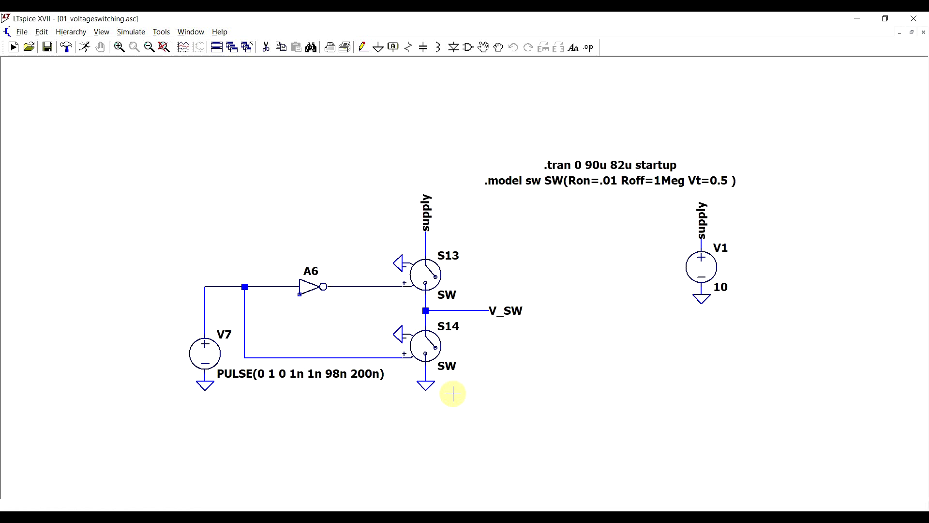
- Run the voltage switching simulation and plot V_SW and the V7 pulse node in separate panes, zoomed to about 2.8–4.1 µs
click(84, 47)
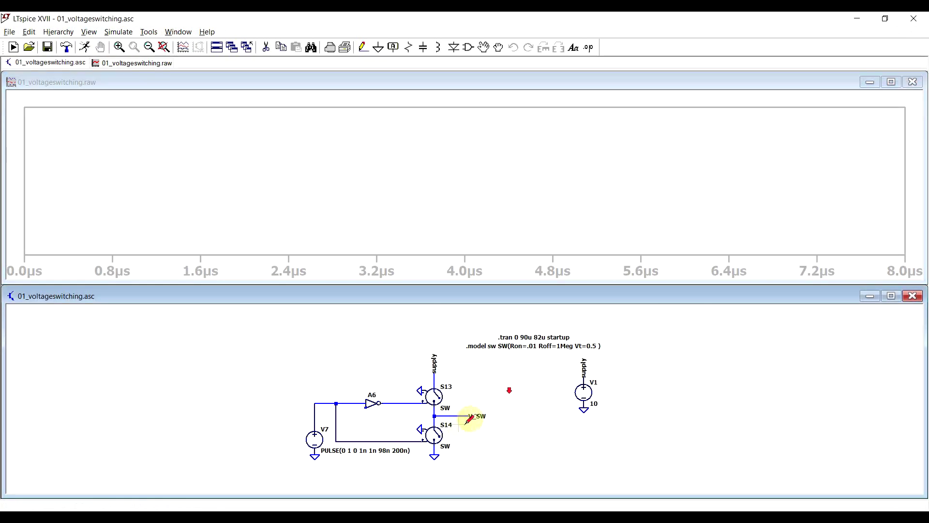
click(450, 406)
drag(201, 99, 365, 291)
right_click(363, 174)
click(372, 178)
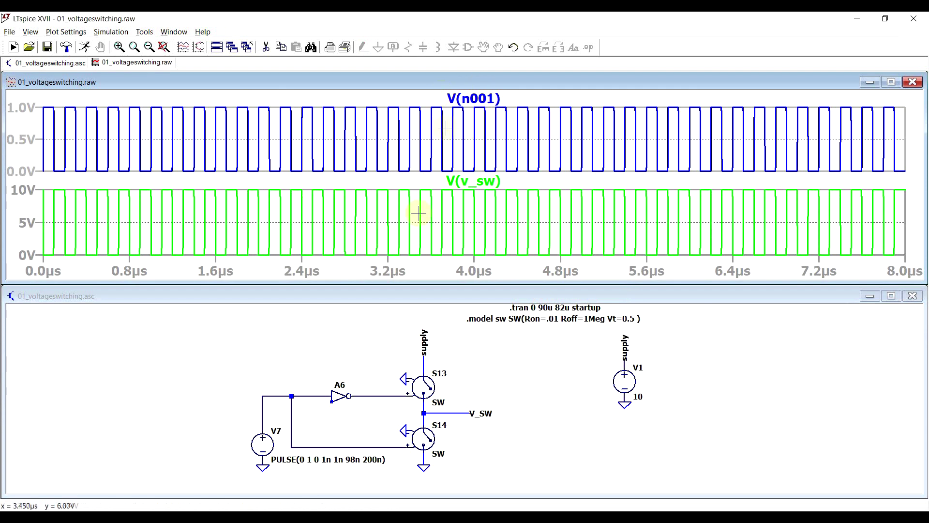
drag(348, 96, 474, 264)
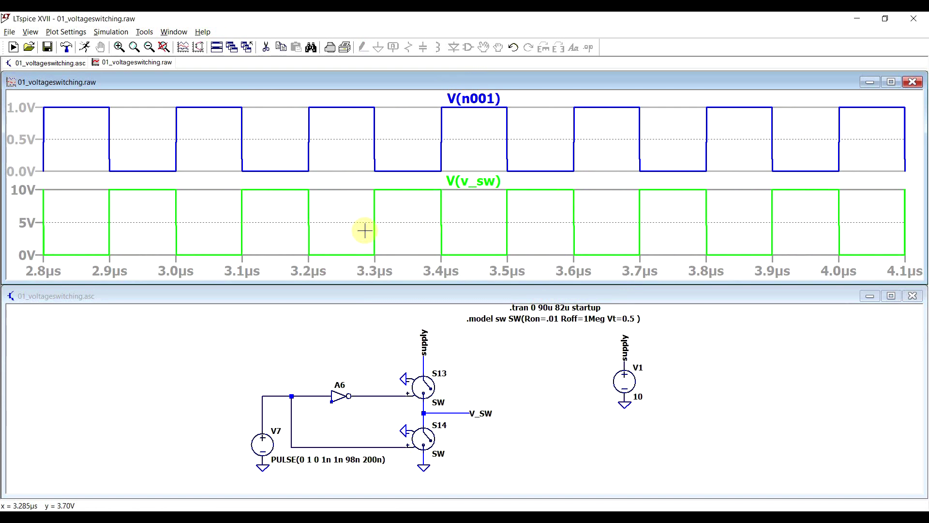
- Generate the FFT of V(v_sw), move its plot aside to inspect the spectrum against the schematic, and close it
right_click(478, 212)
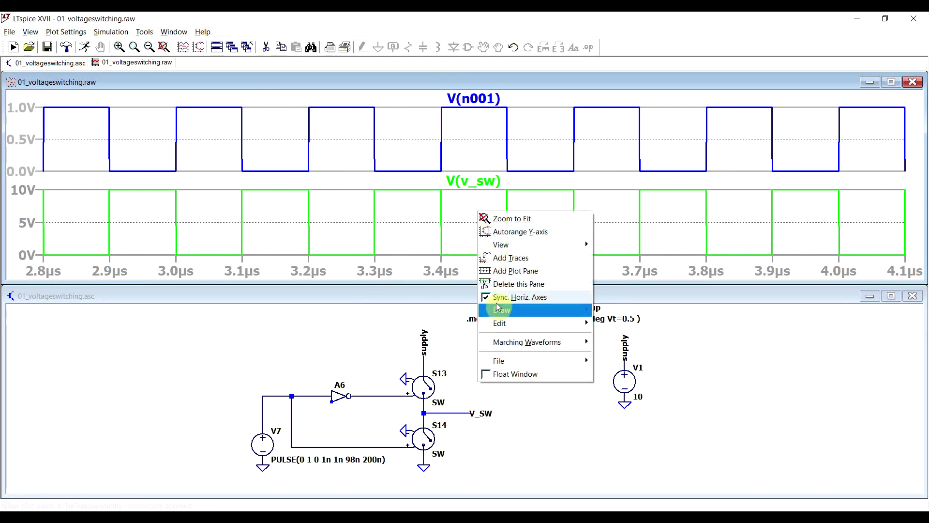
click(520, 247)
click(630, 336)
click(361, 146)
click(563, 110)
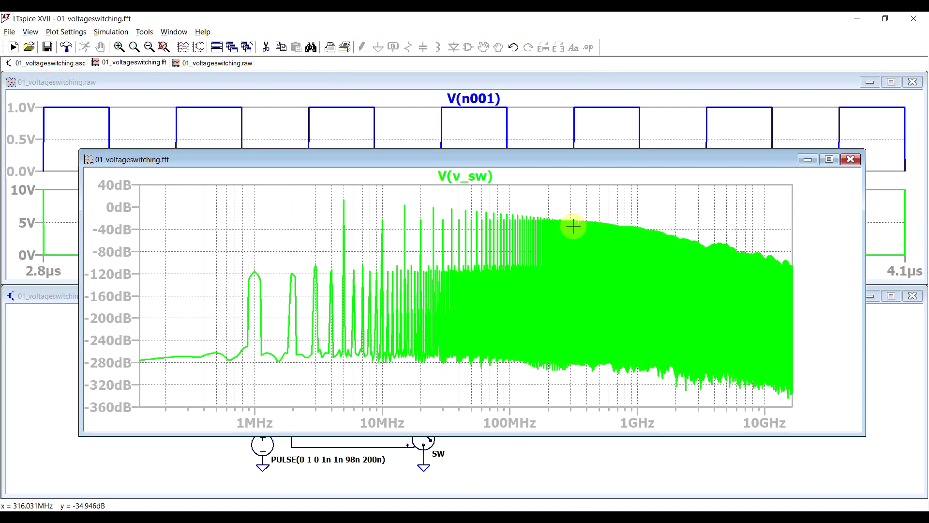
drag(256, 166, 394, 85)
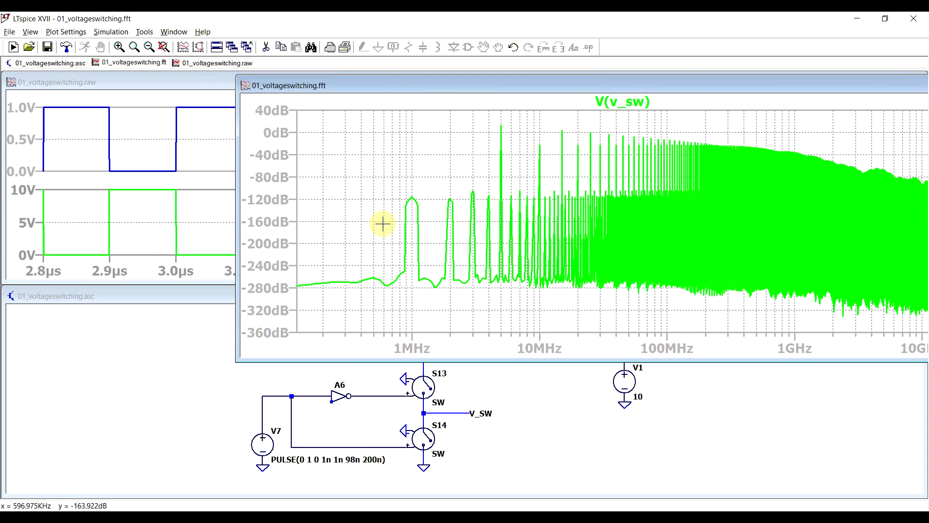
key(ctrl+w)
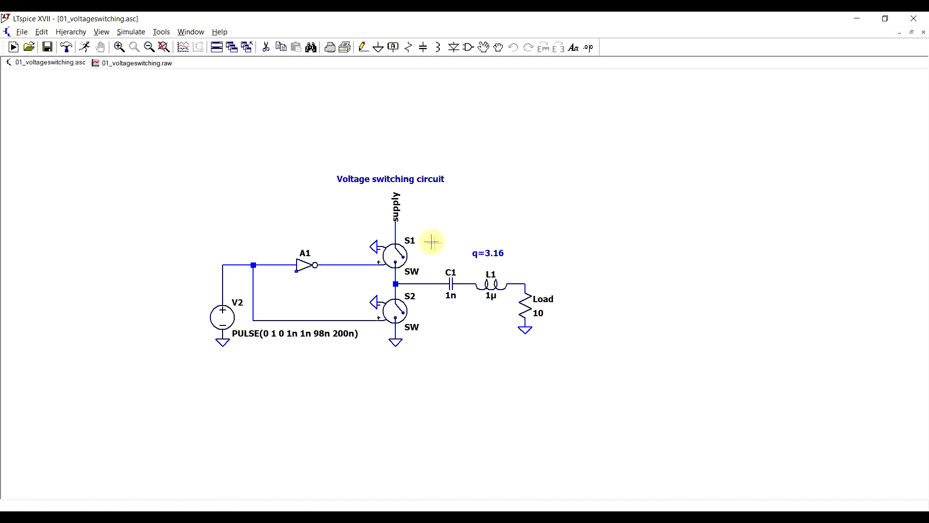
- Plot a waveform from the voltage switching circuit with the C1–L1 resonant load and zoom into a few cycles
drag(145, 63, 428, 305)
scroll(446, 425, down, 2)
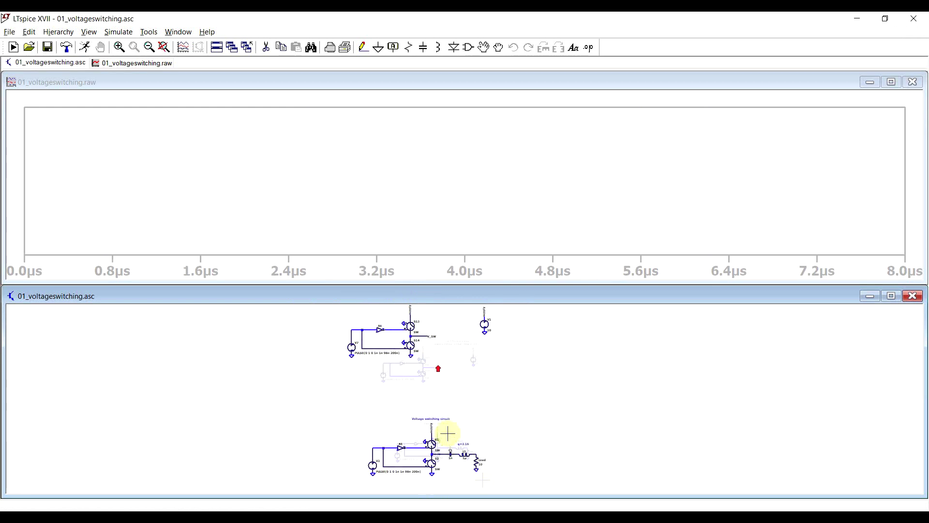
scroll(467, 394, up, 3)
click(466, 397)
drag(190, 103, 384, 254)
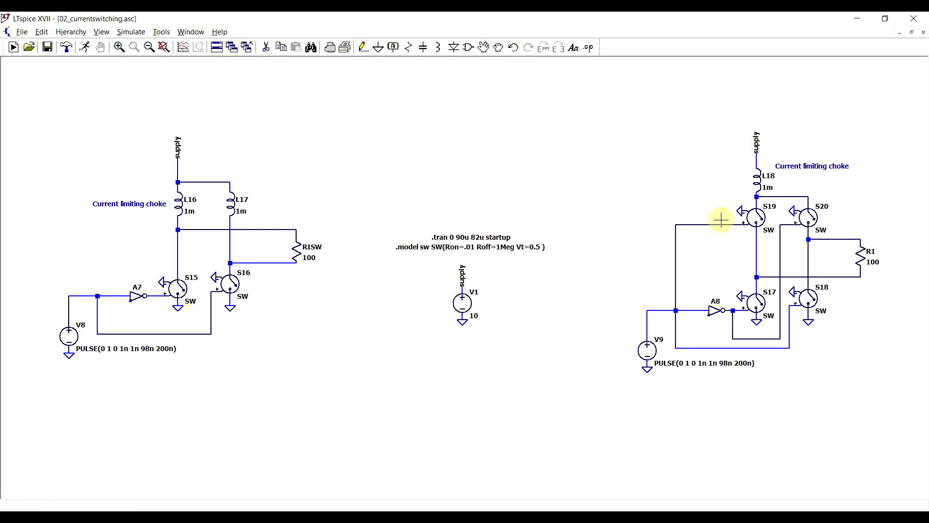
- Run the two-switch current switching simulation and plot the current through RISW, zoomed to about 0.8–2.6 µs
key(ctrl+b)
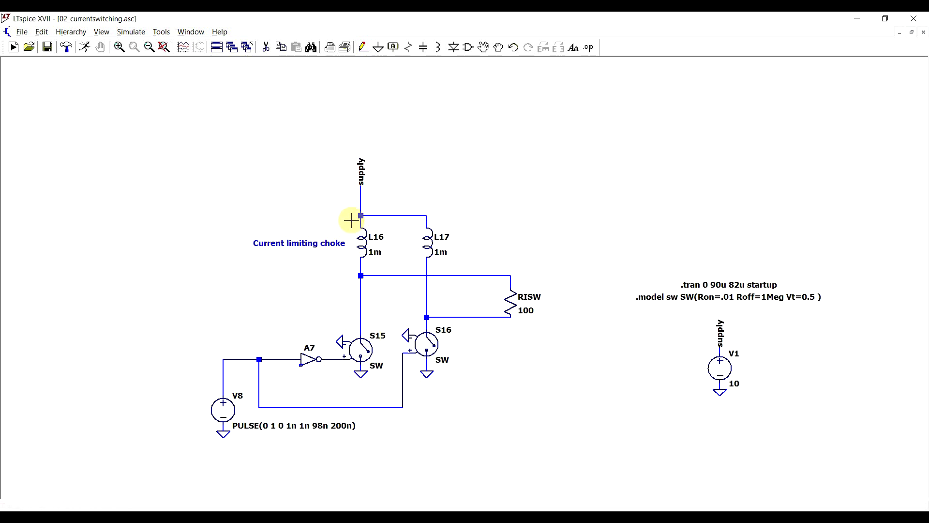
click(84, 47)
scroll(456, 436, up, 3)
scroll(362, 342, down, 1)
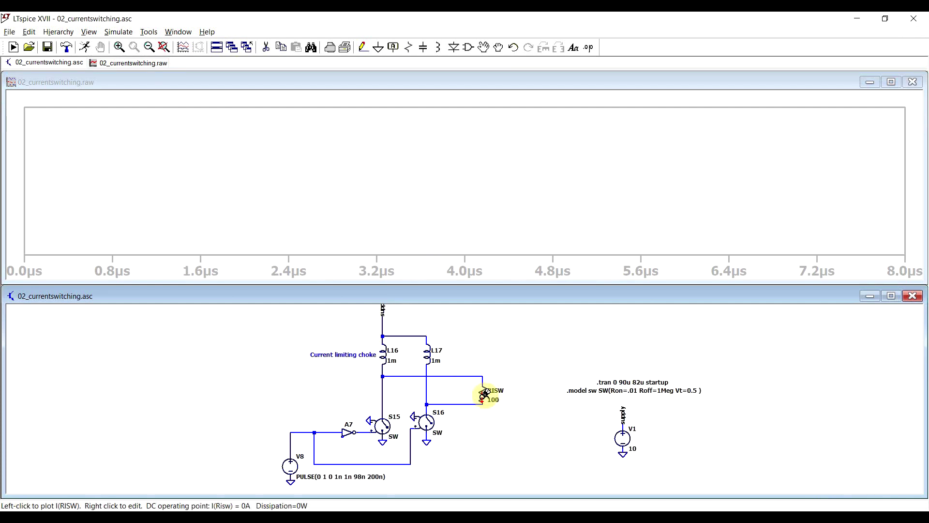
click(484, 395)
drag(156, 100, 327, 272)
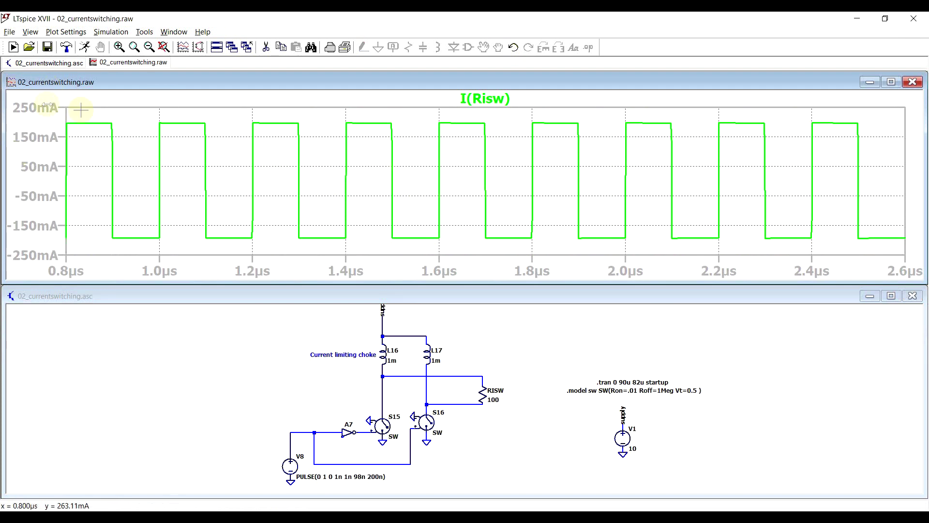
- Run the simulation for the four-switch current switching circuit and plot the current through R1, zoomed to a few cycles
click(284, 411)
click(292, 431)
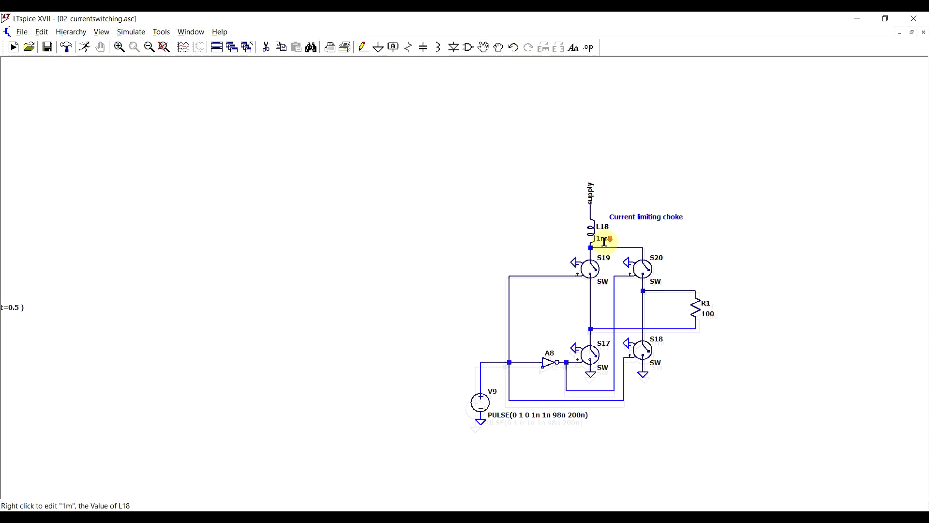
scroll(604, 240, up, 1)
scroll(604, 240, up, 1)
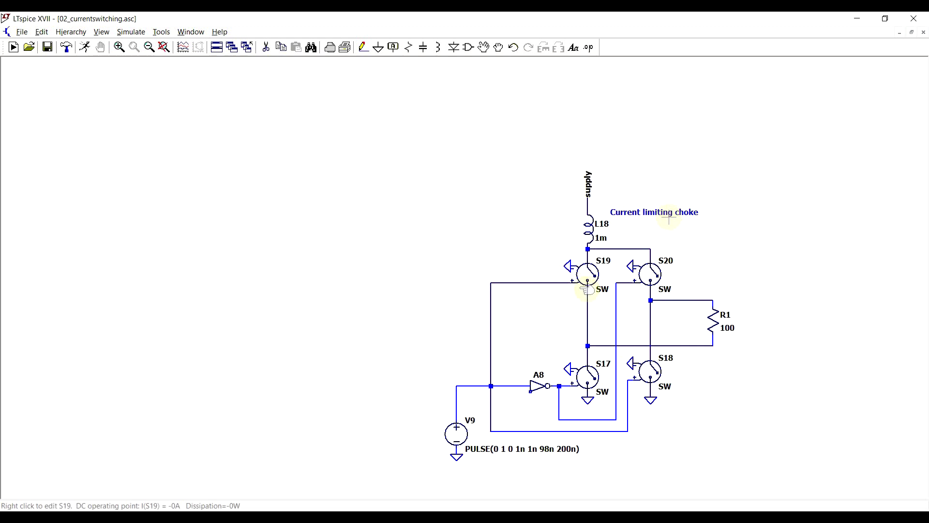
key(alt+s)
key(r)
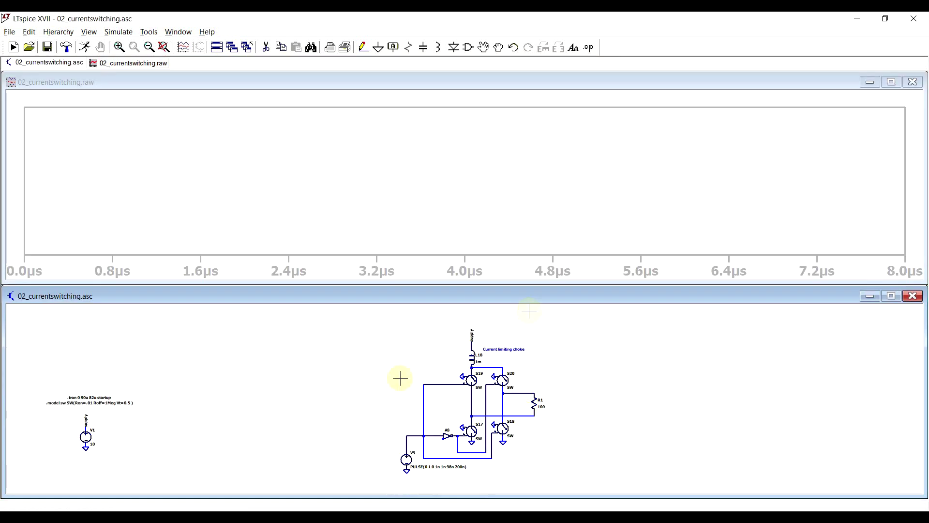
click(534, 402)
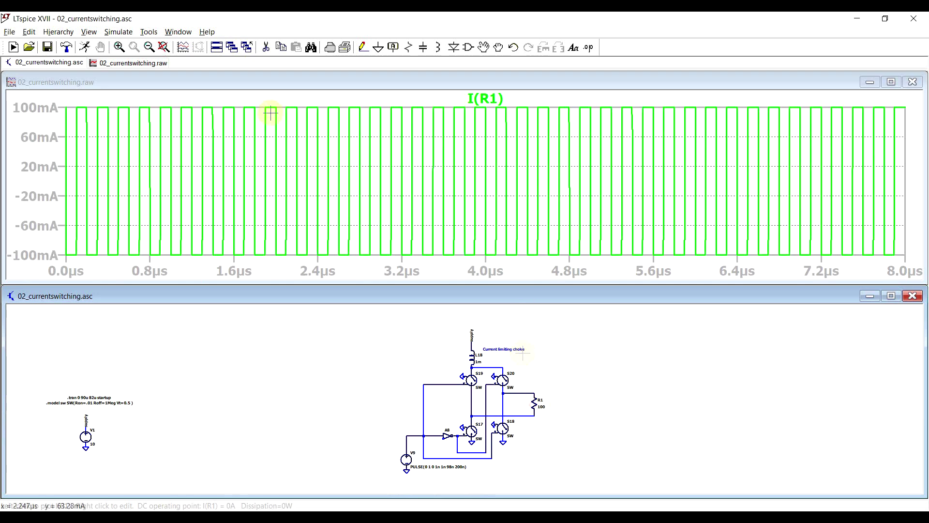
drag(249, 99, 370, 250)
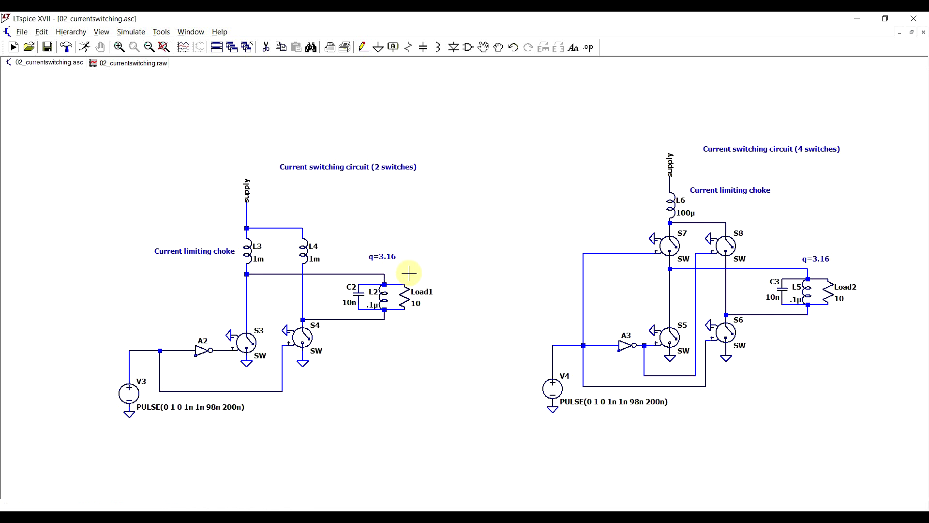
- Plot the differential voltage across the C2–L2 tank together with the current through Load1
click(126, 64)
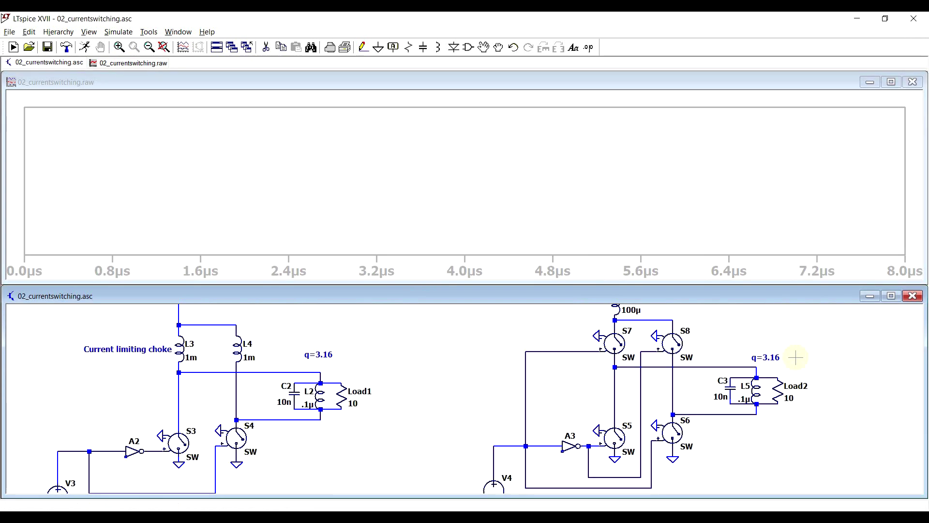
drag(320, 382, 320, 411)
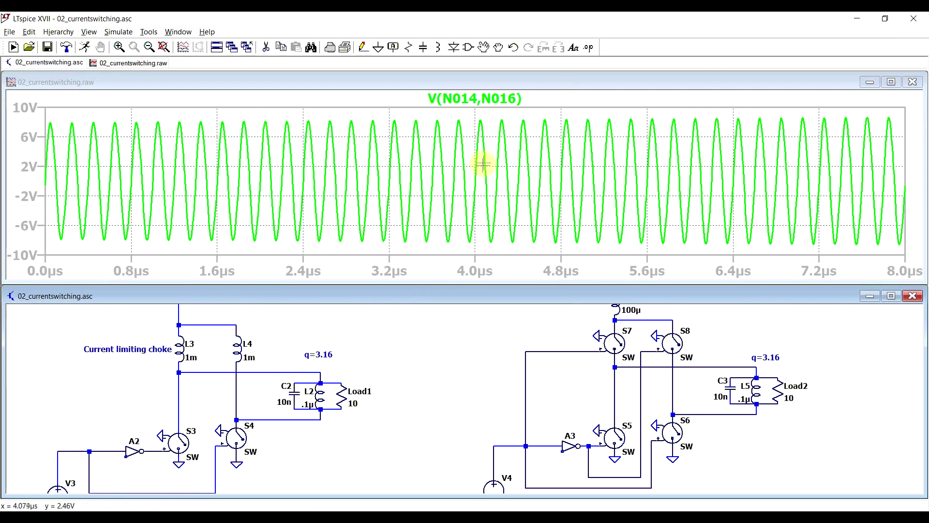
click(341, 394)
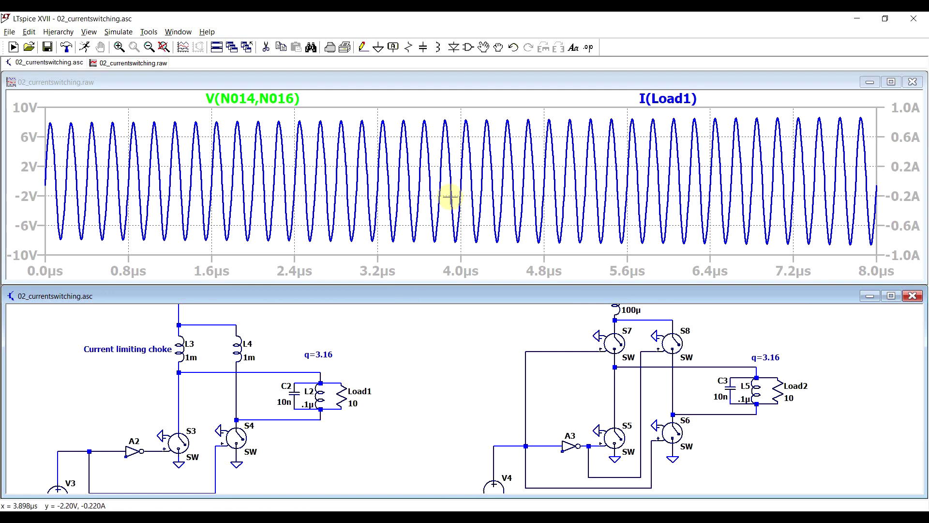
- Plot the current through Load2 and the differential voltage across it, zoomed to about 2.6–4.4 µs
scroll(264, 391, down, 2)
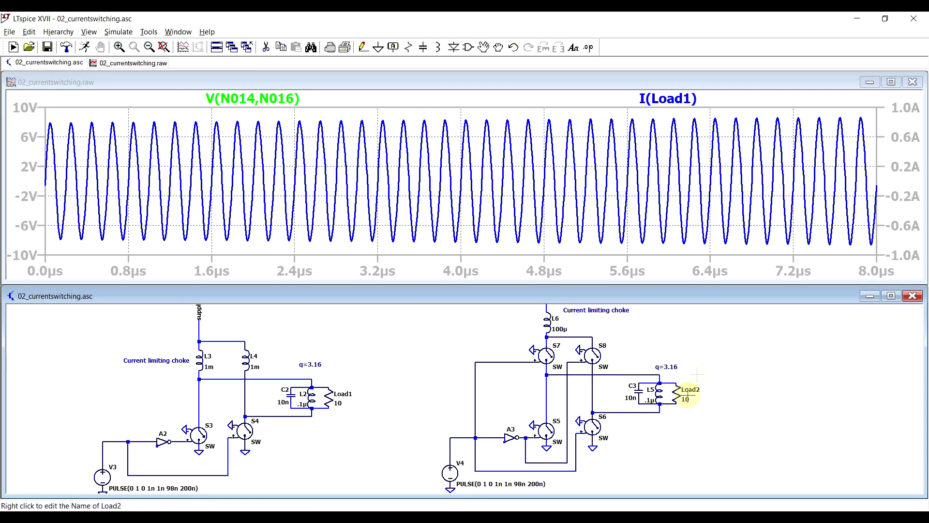
click(676, 392)
drag(667, 383, 668, 402)
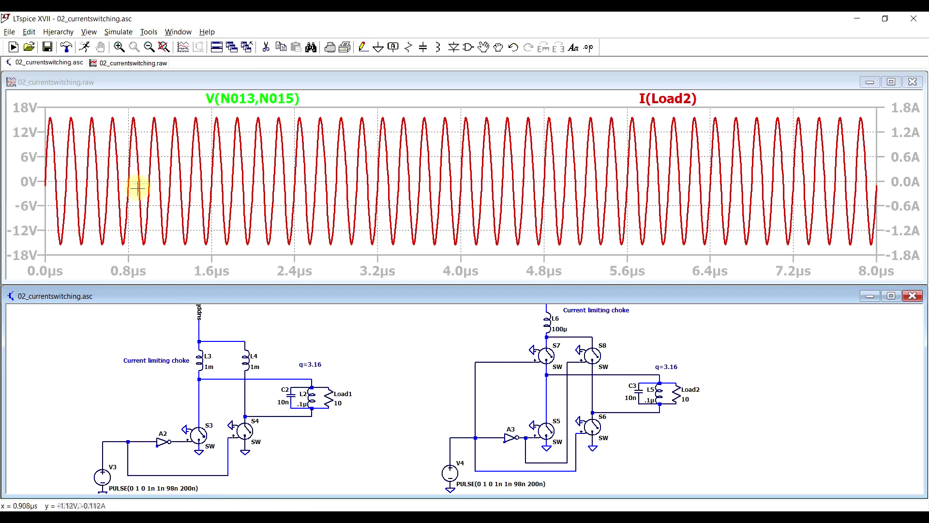
drag(335, 123, 493, 251)
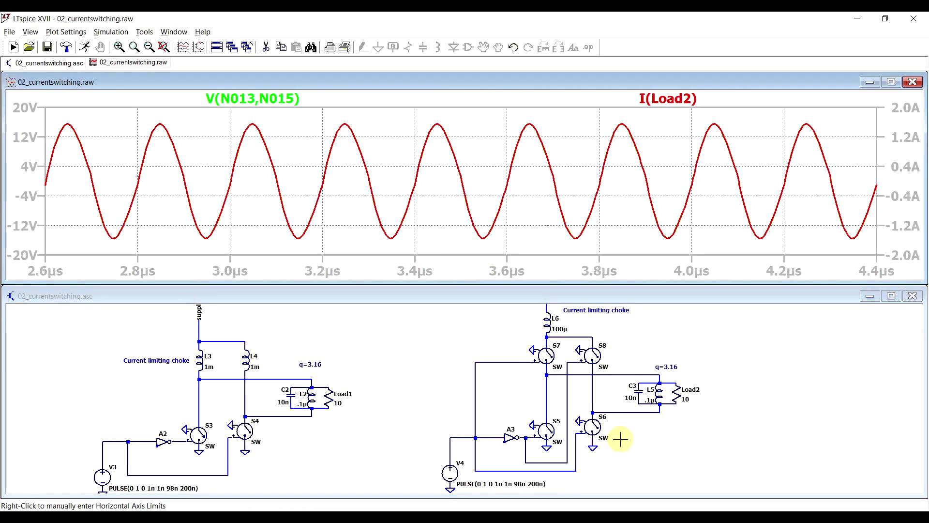
scroll(620, 439, down, 1)
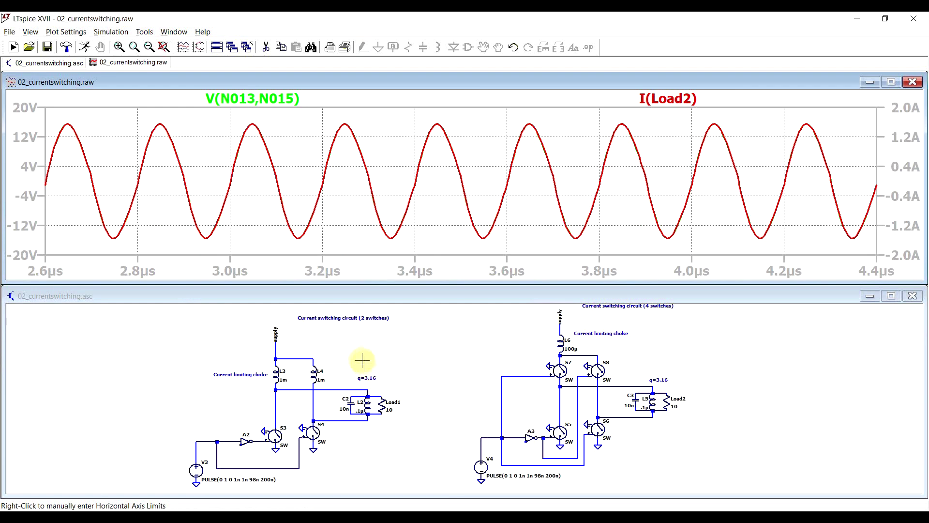
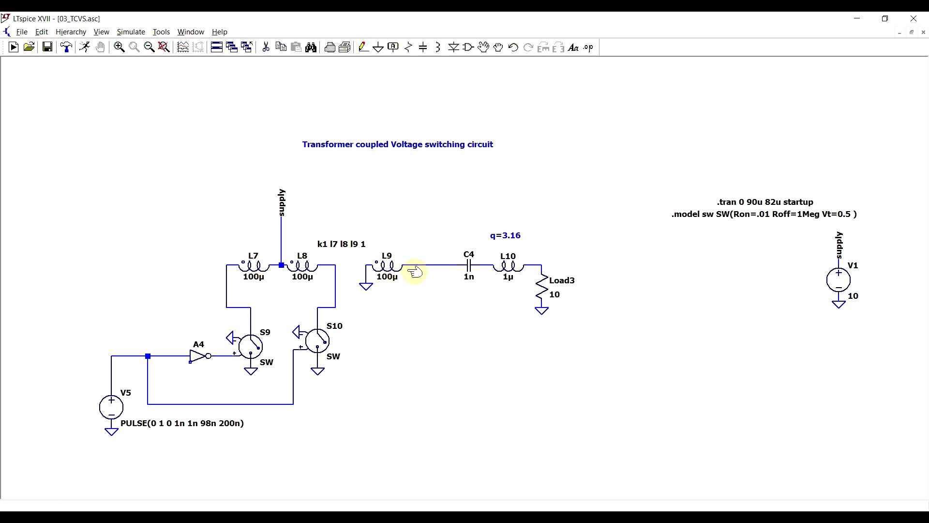
- Run the transformer-coupled voltage switching simulation and plot the voltage at the output of secondary L9, zoomed to about 0.3–1.6 µs
click(87, 47)
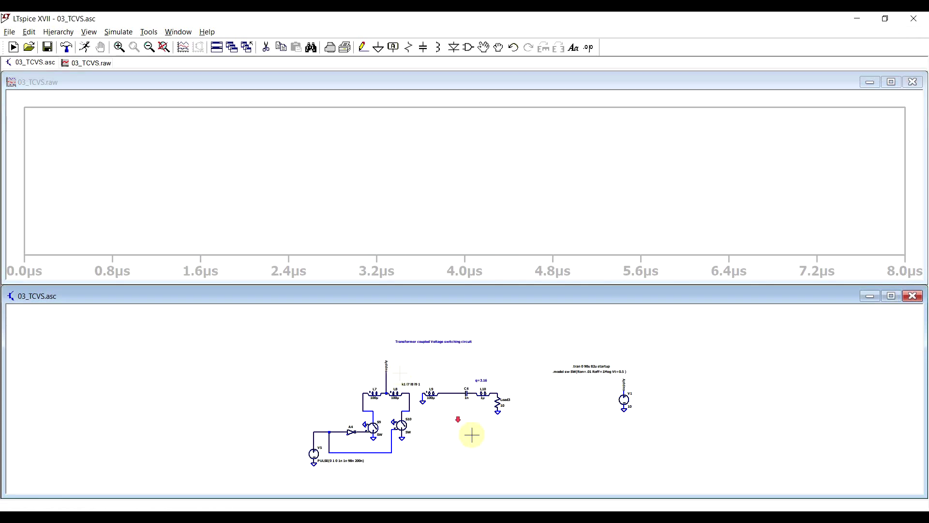
click(435, 370)
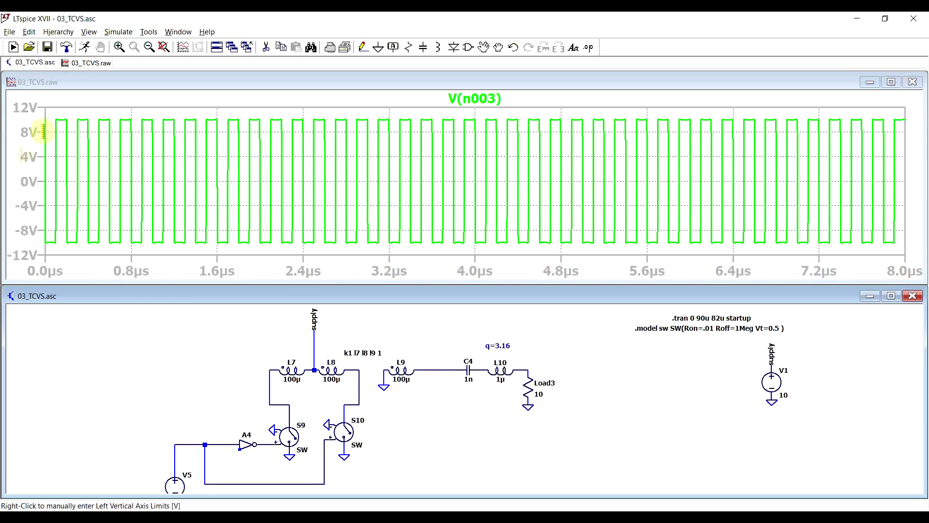
drag(59, 113, 202, 252)
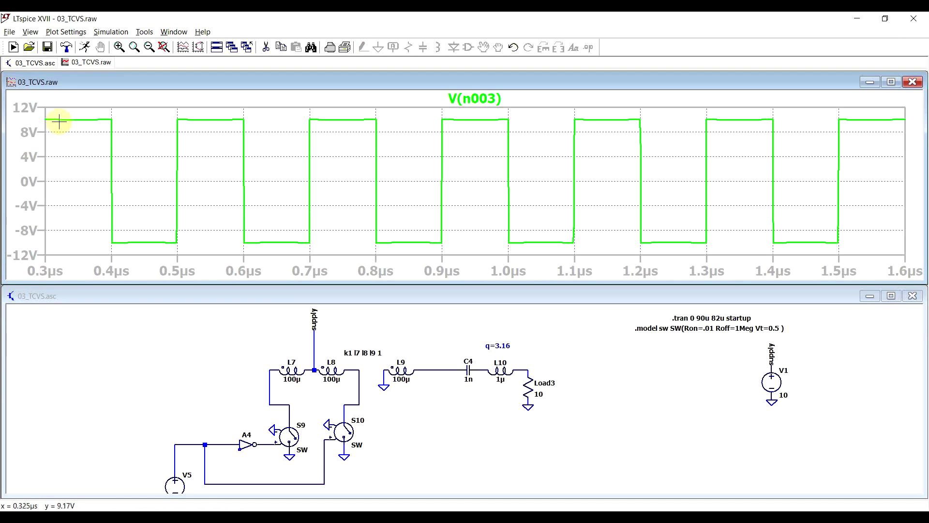
scroll(296, 373, down, 1)
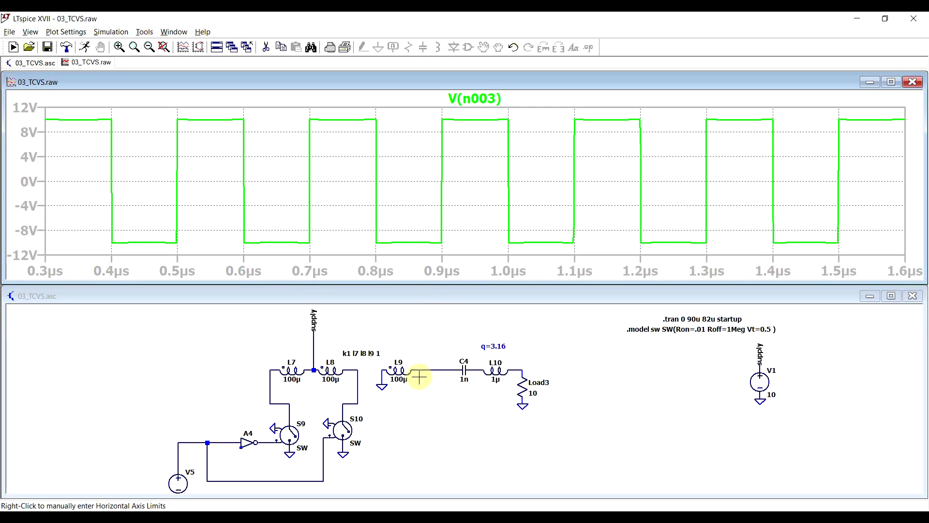
- Plot the power dissipation of Load3 in the transformer-coupled circuit with the 100µ secondary
scroll(417, 376, down, 5)
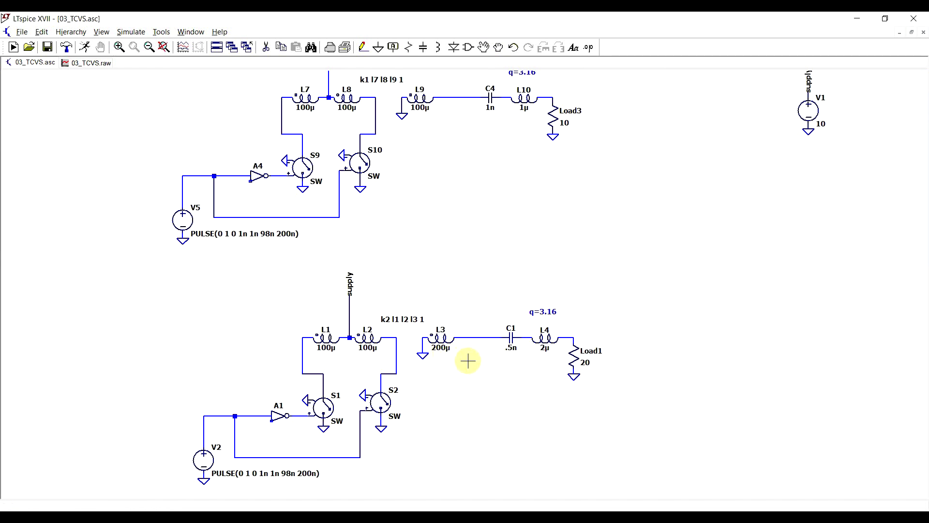
scroll(468, 361, down, 1)
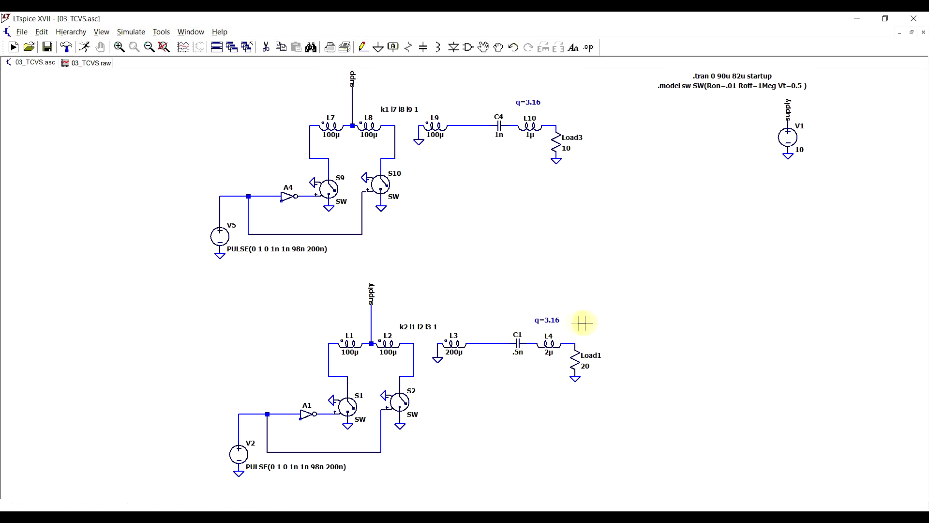
click(93, 63)
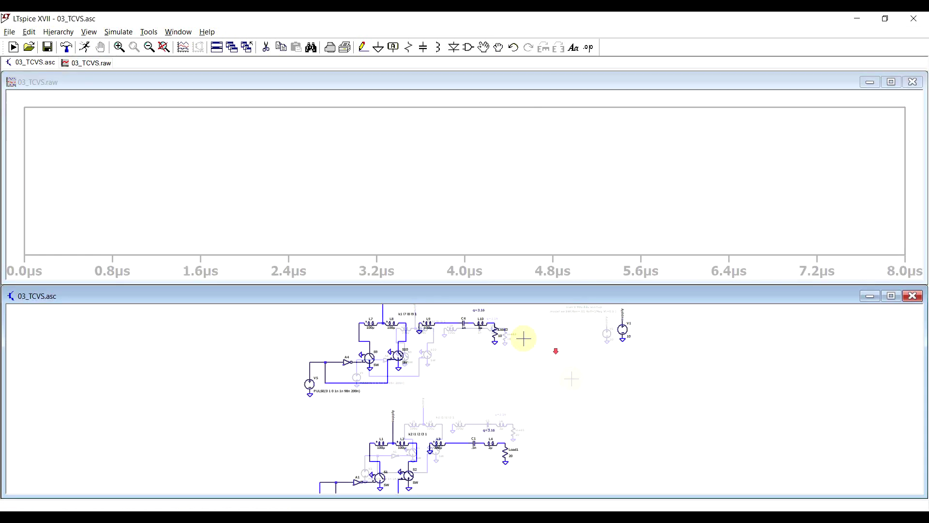
alt+click(494, 333)
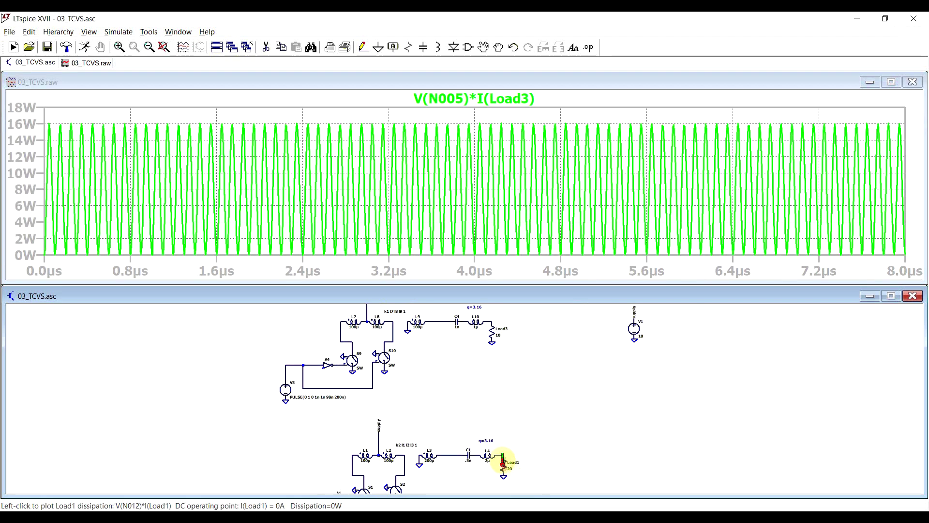
- Add the power dissipation of Load1 in the circuit with the 200µ secondary to the plot, zoomed to about 3.6–5.4 µs
alt+click(503, 464)
drag(438, 120, 621, 276)
scroll(450, 382, up, 2)
scroll(451, 370, up, 1)
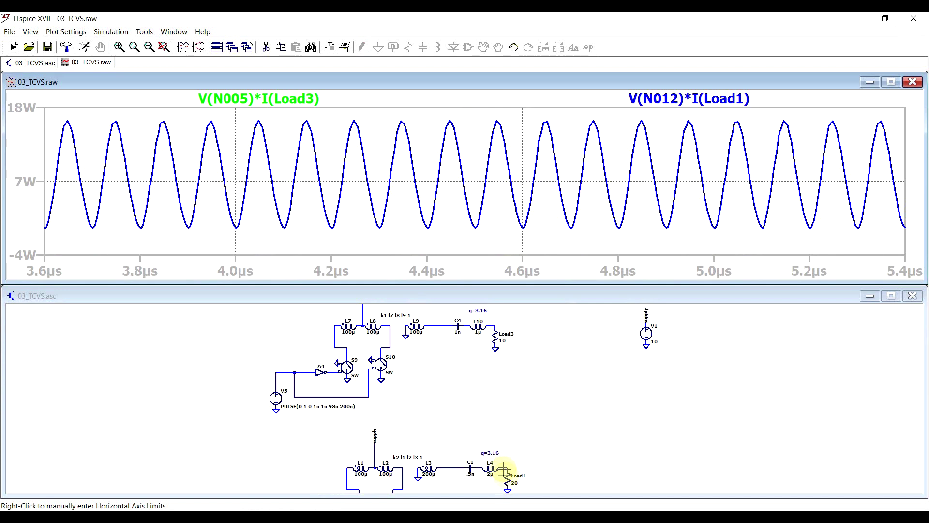
click(474, 393)
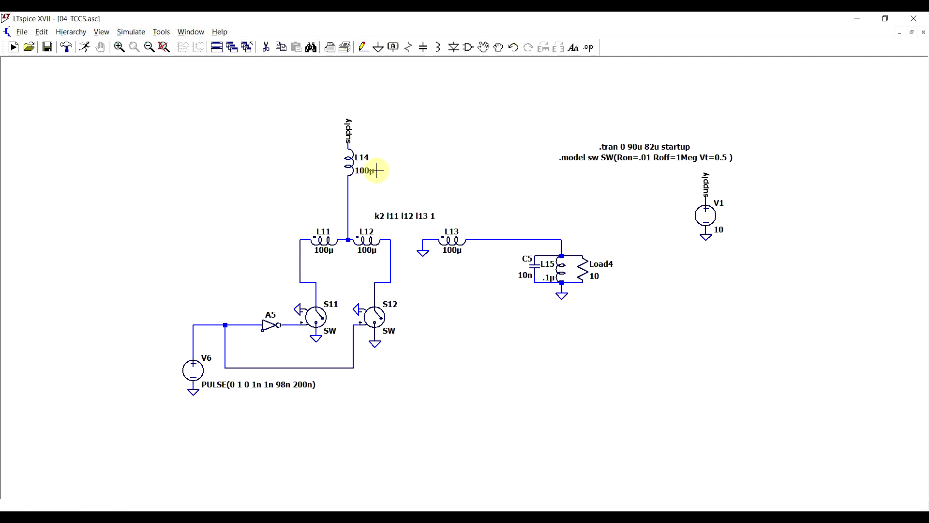
- Run the transformer-coupled current switching simulations and plot the current of secondary L13 and that of L26 in the four-switch version
click(85, 48)
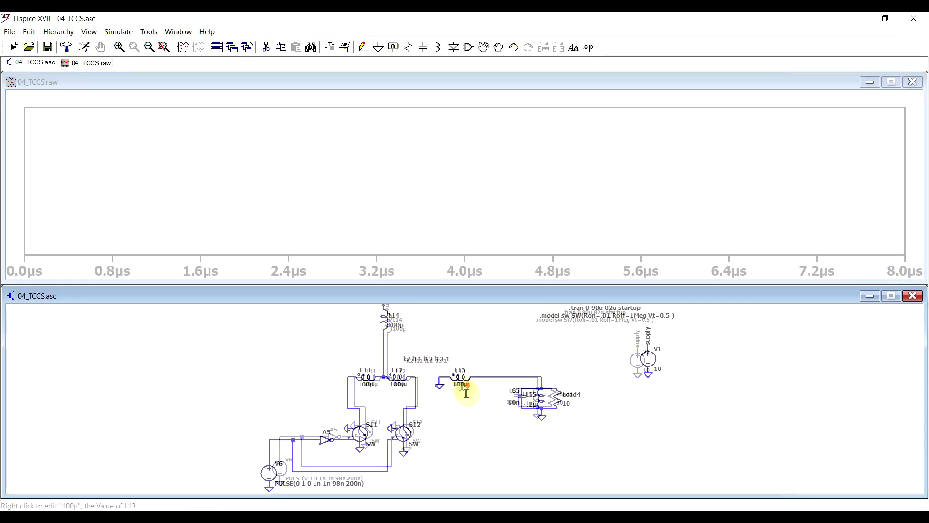
click(491, 377)
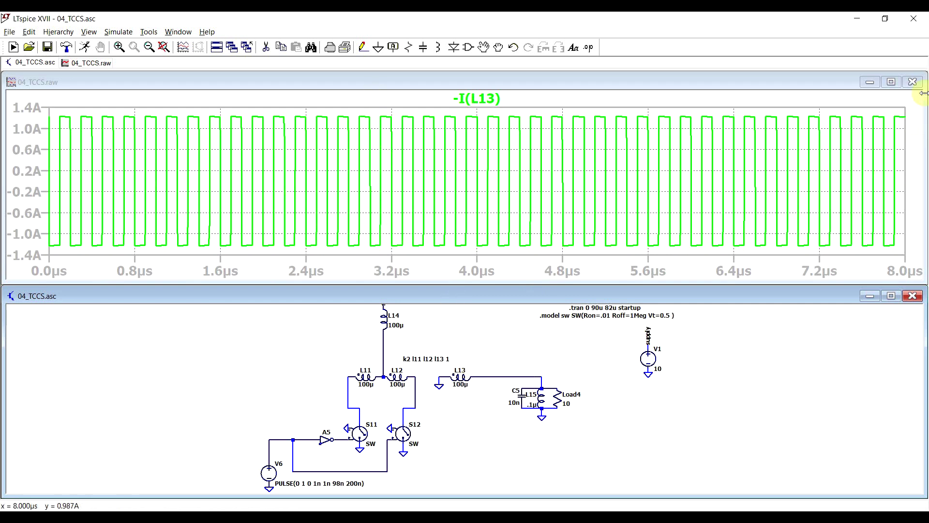
click(912, 81)
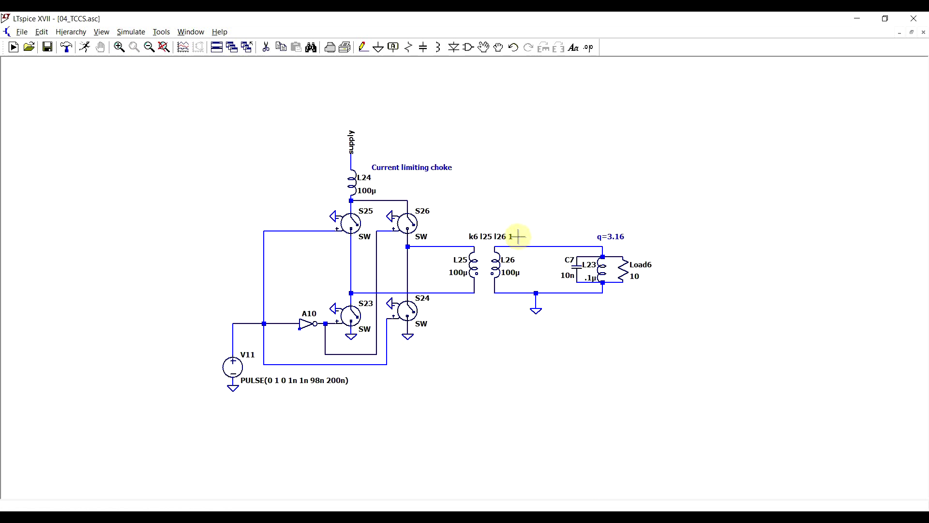
click(85, 47)
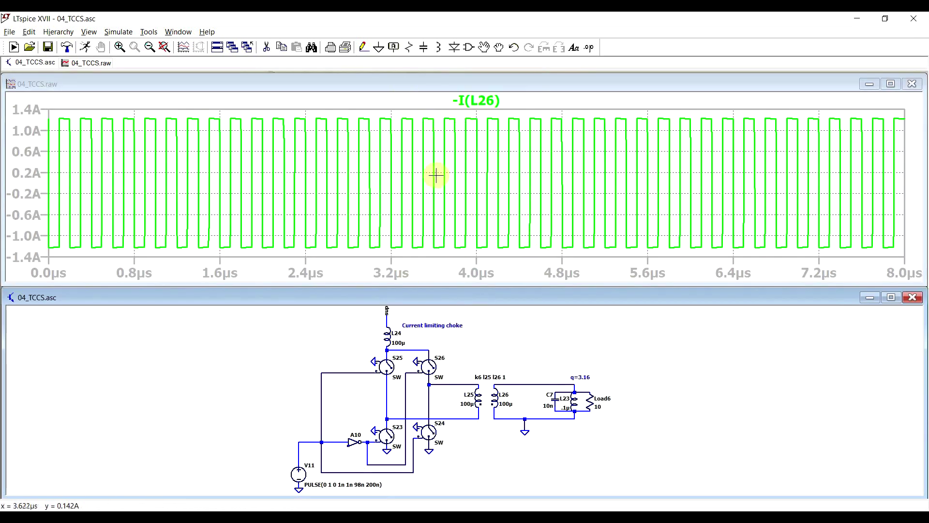
scroll(494, 414, up, 1)
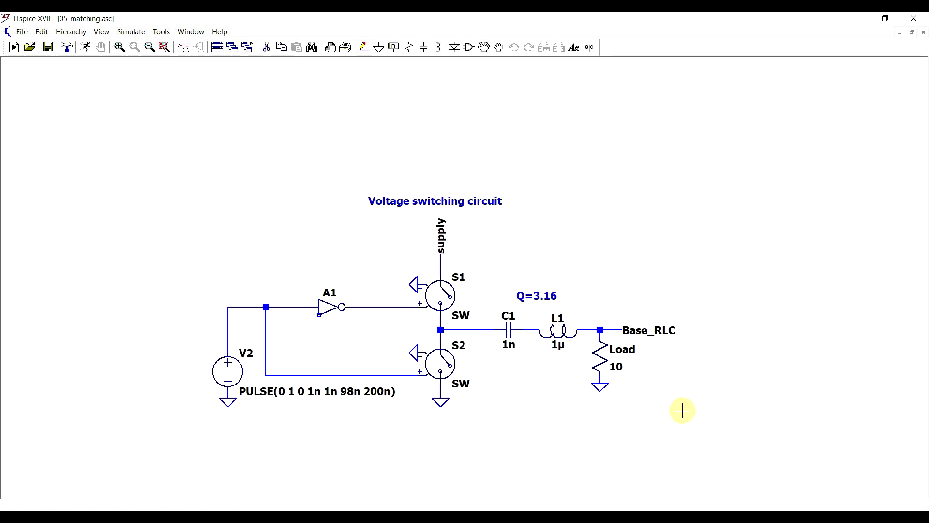
- Plot the Base_RLC output voltage of the unmatched voltage switching circuit and display its FFT spectrum
click(497, 421)
right_click(469, 173)
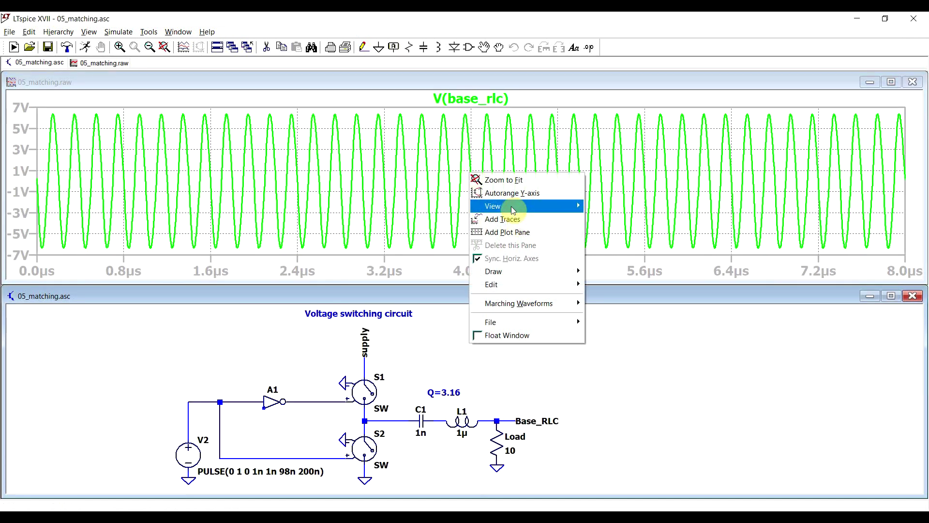
click(611, 208)
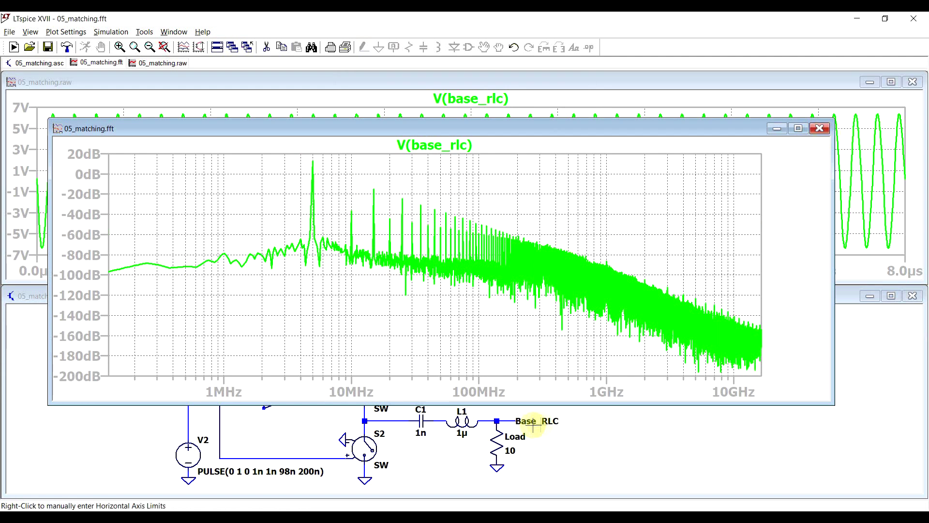
click(820, 128)
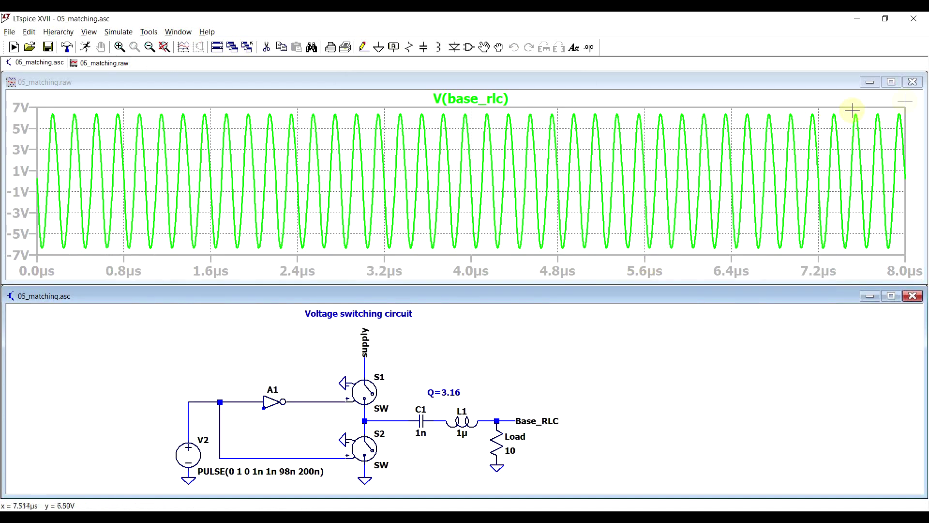
click(912, 81)
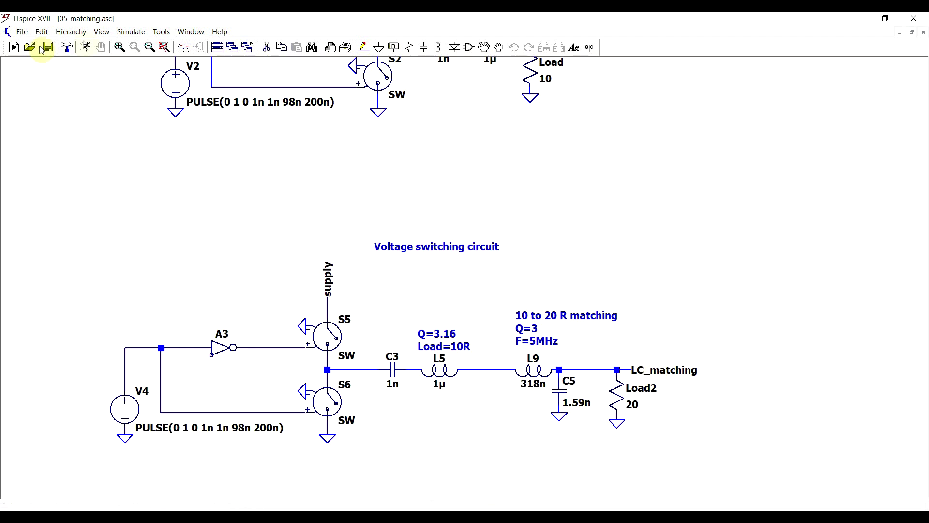
- Run the matching simulation and plot the power dissipation of Load and the LC-matched Load2, zoomed to about 3.3–4.6 µs
click(85, 47)
scroll(531, 328, down, 3)
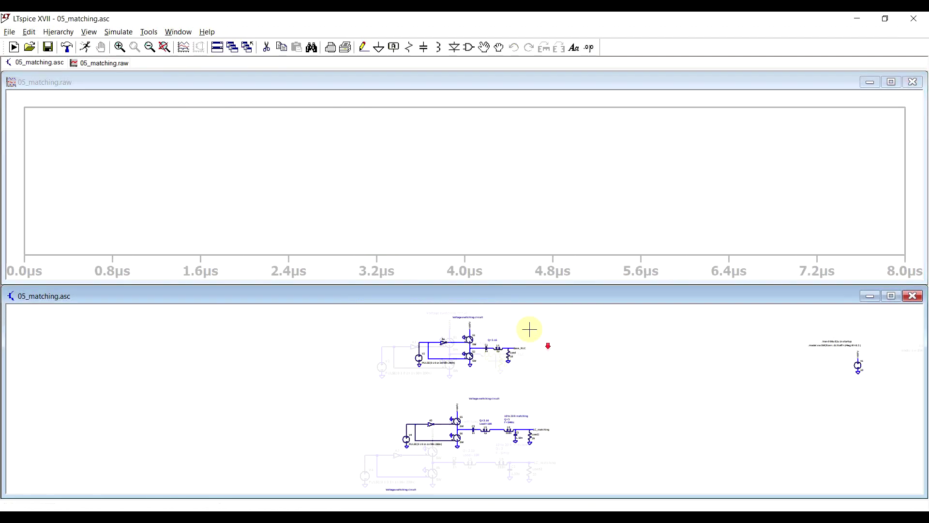
alt+click(498, 346)
scroll(528, 436, up, 4)
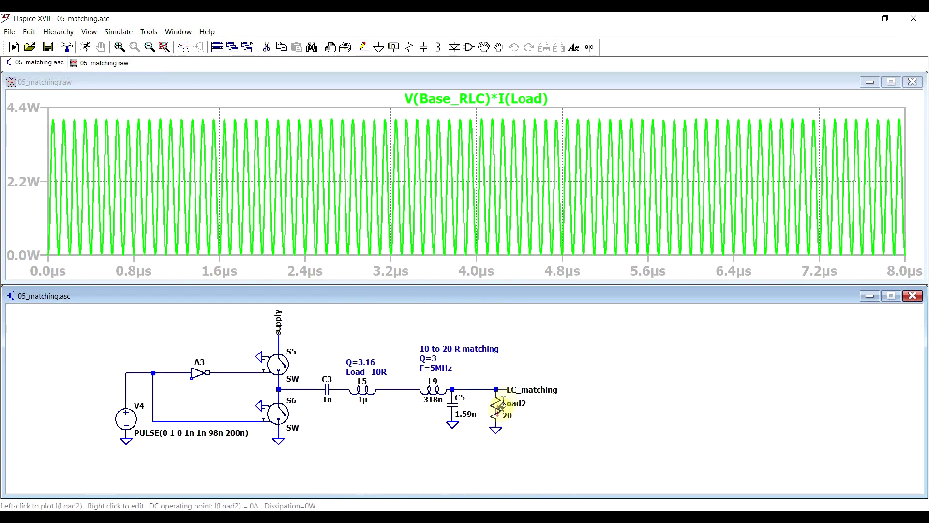
alt+click(496, 404)
drag(404, 107, 539, 280)
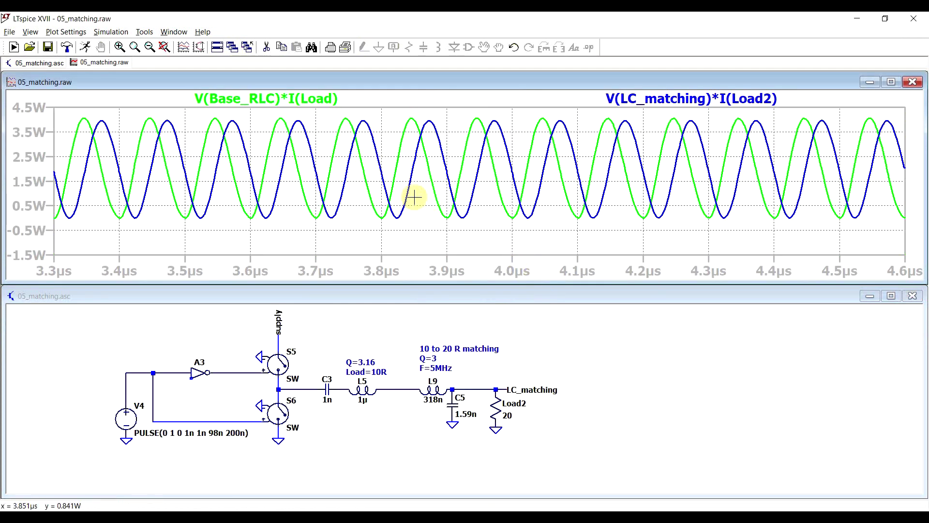
- Add the power dissipation of Load4 in the Pi network and Load5 in the T network, zoomed to about 3.6–5.4 µs
scroll(520, 466, down, 3)
scroll(525, 455, up, 2)
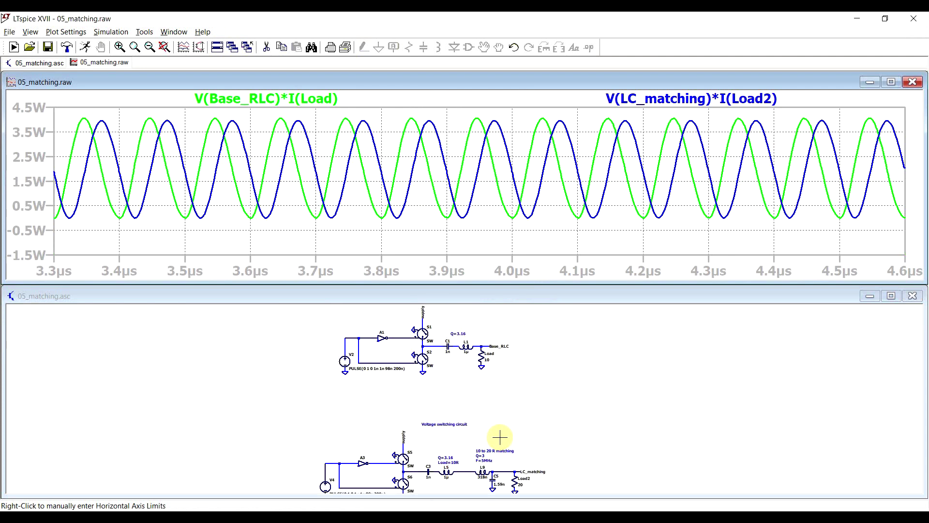
key(ctrl+F10)
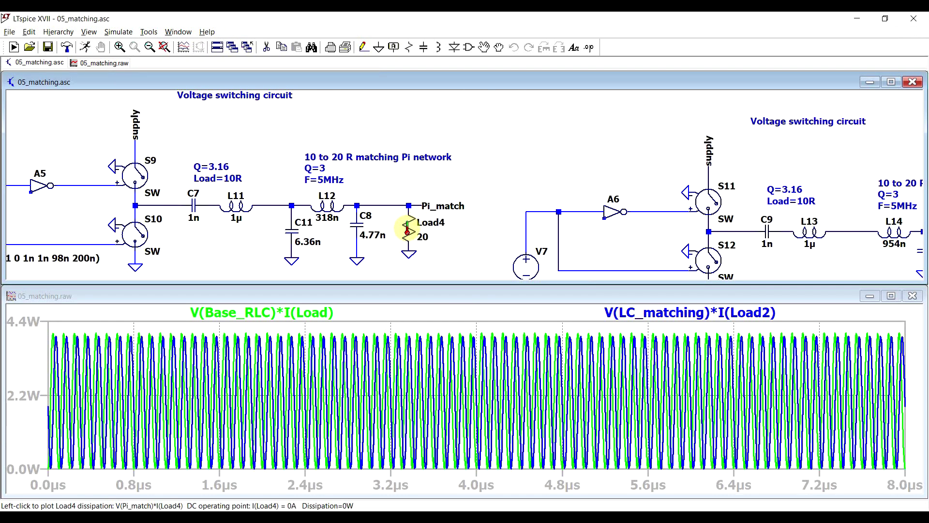
alt+click(409, 227)
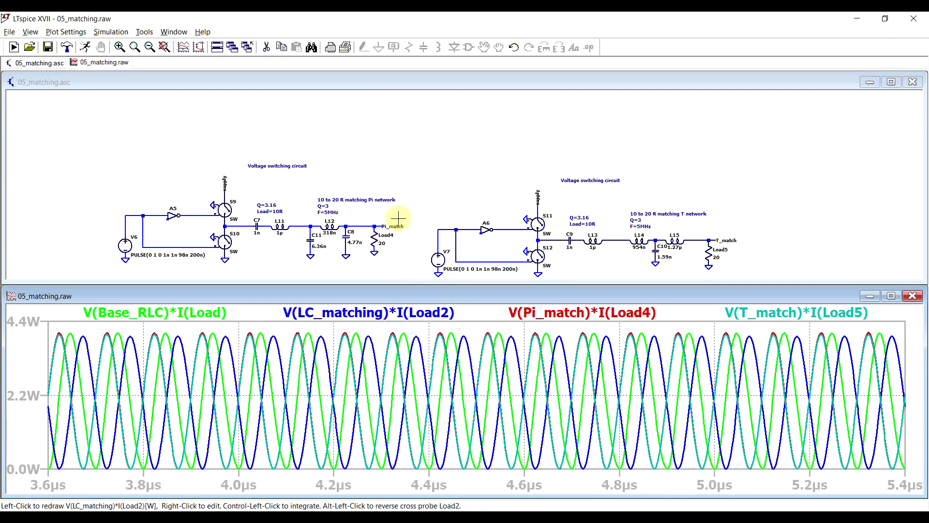
scroll(380, 258, down, 3)
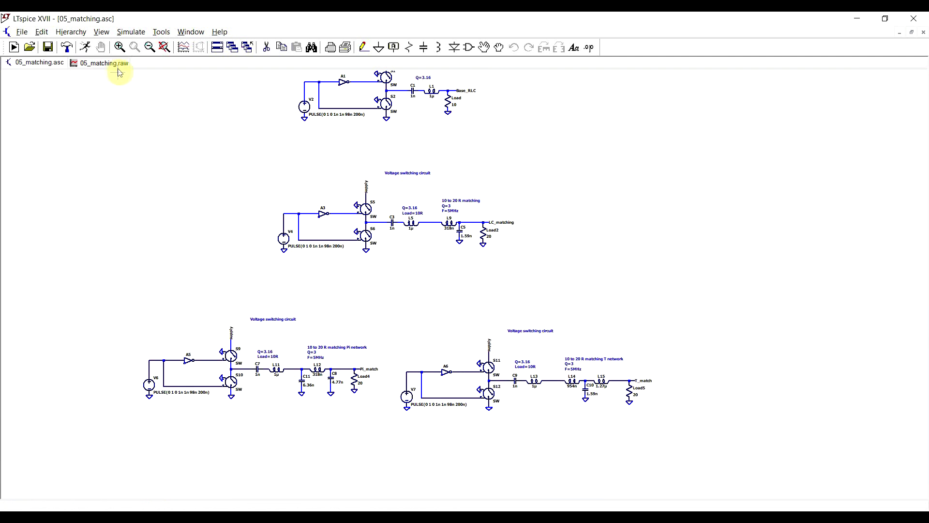
- Plot the Base_RLC, LC_matching, Pi_match and T_match output voltages and compute the FFT of all four
click(217, 47)
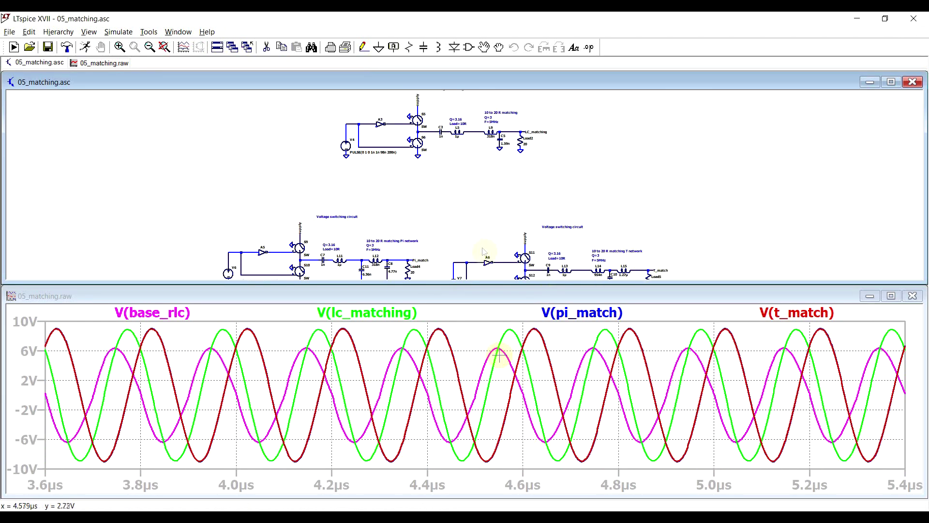
right_click(544, 391)
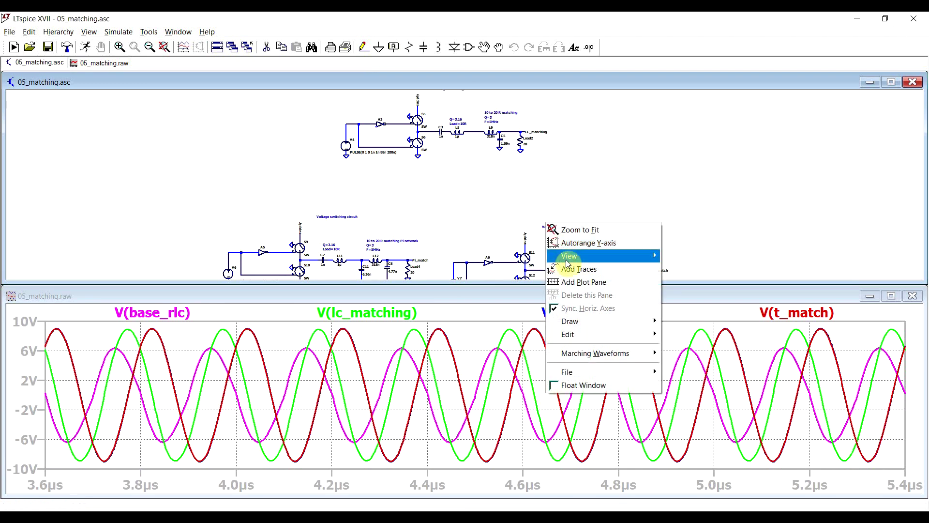
mouse_move(586, 258)
click(684, 355)
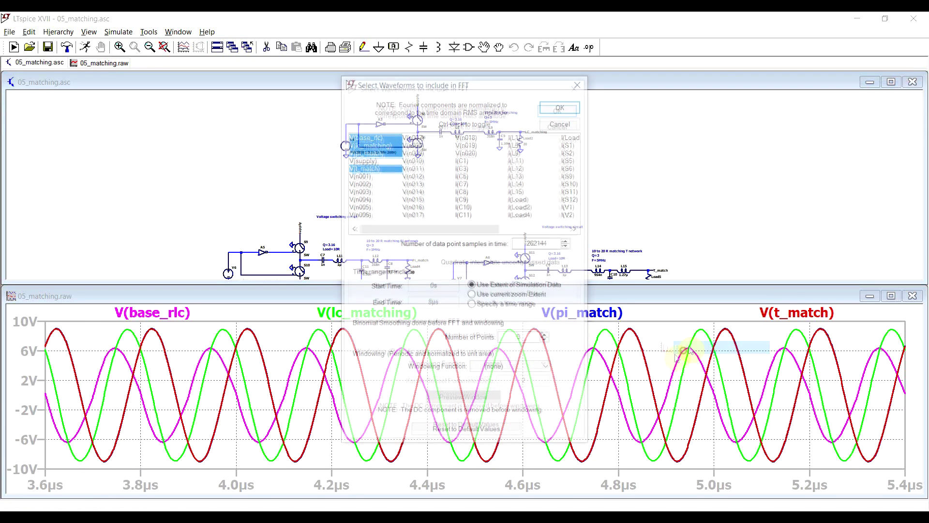
click(559, 110)
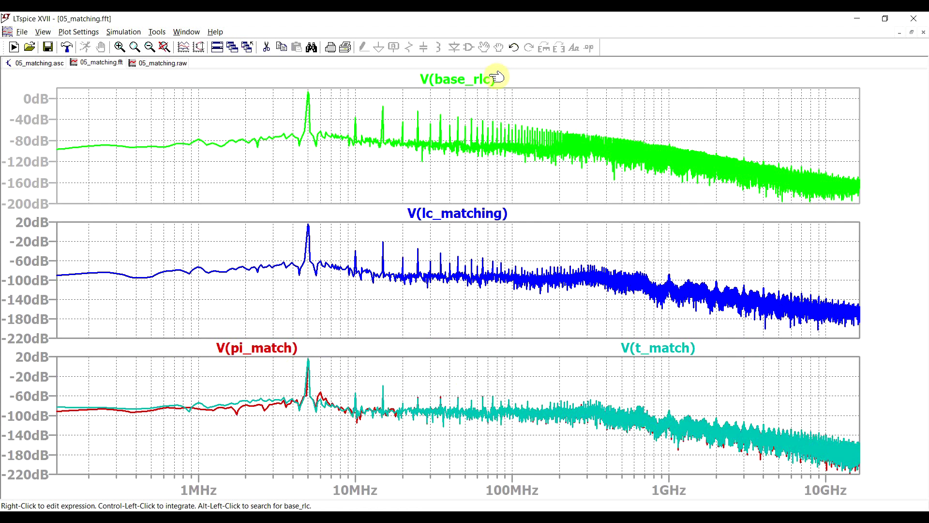
- Measure the level difference between the 5 MHz fundamental and the 15 MHz harmonic in the base, LC and Pi/T match spectra
drag(308, 89, 393, 106)
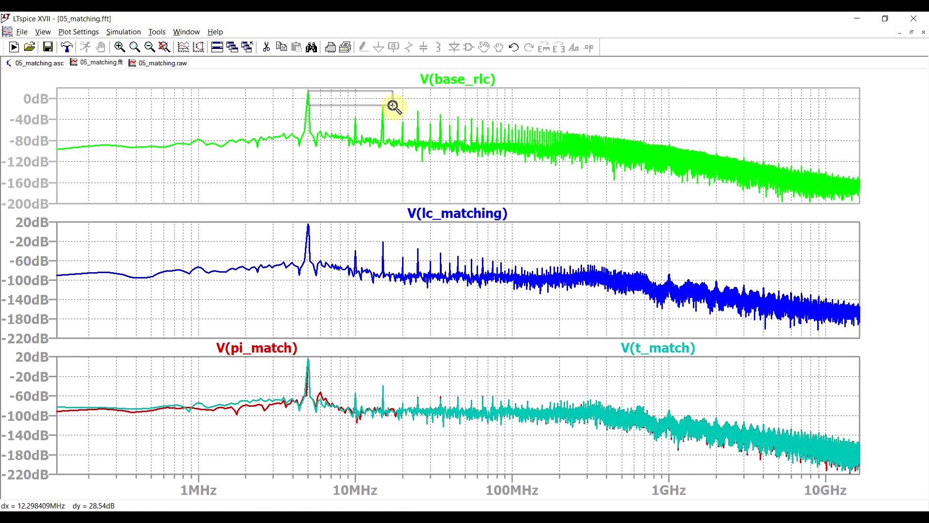
drag(393, 105, 392, 104)
right_click(392, 103)
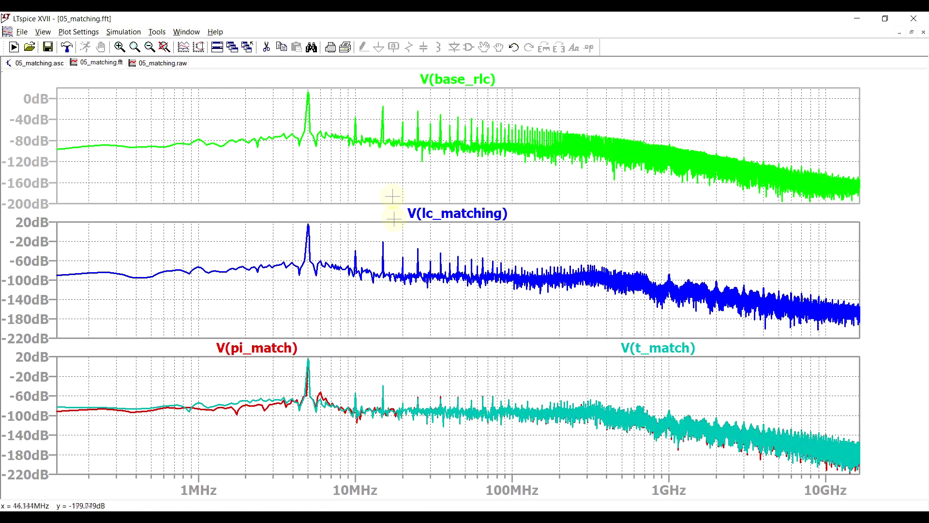
drag(307, 224, 390, 242)
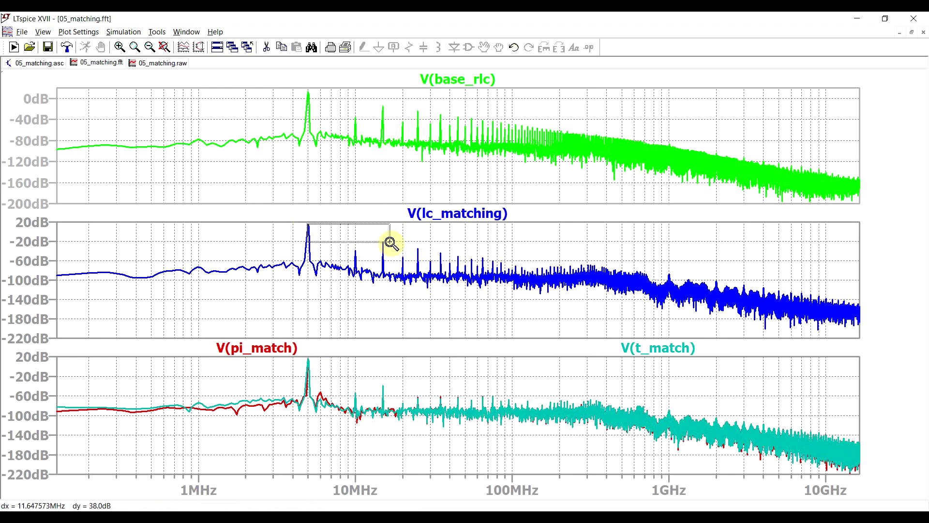
right_click(389, 242)
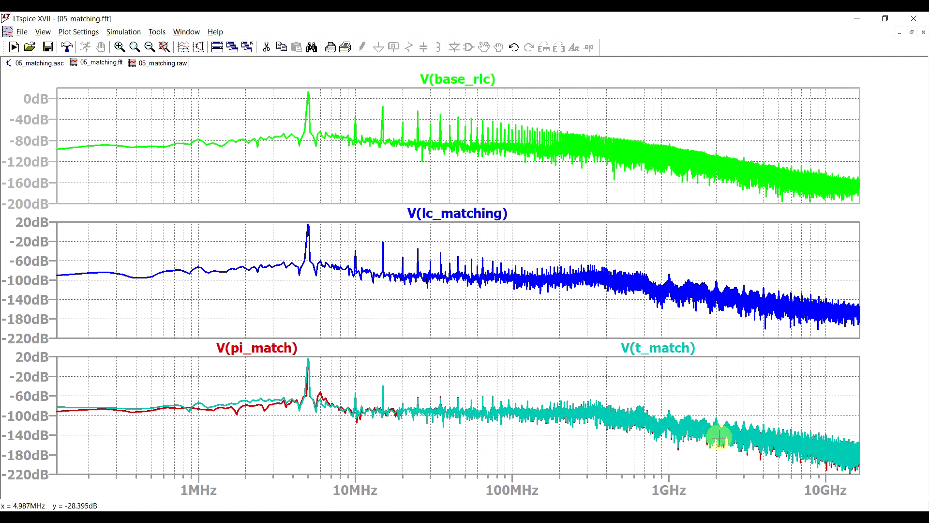
drag(308, 358, 396, 386)
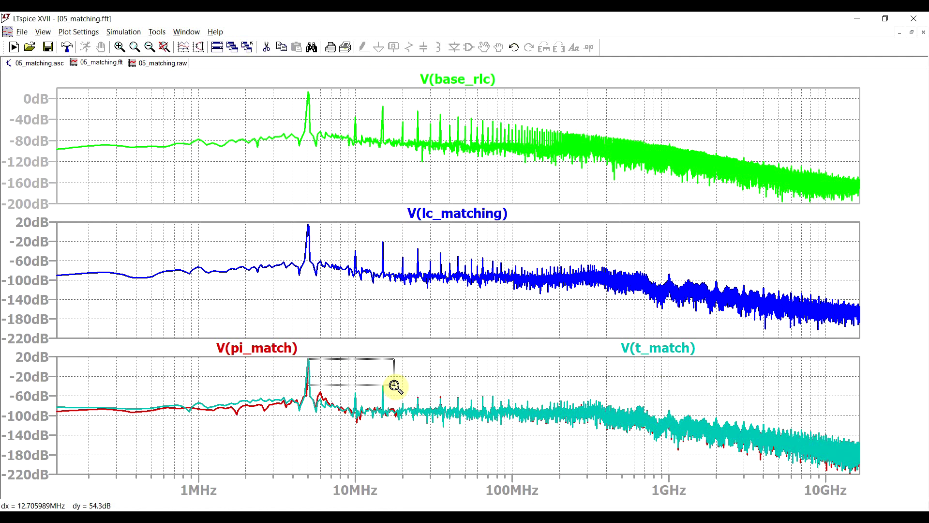
key(Escape)
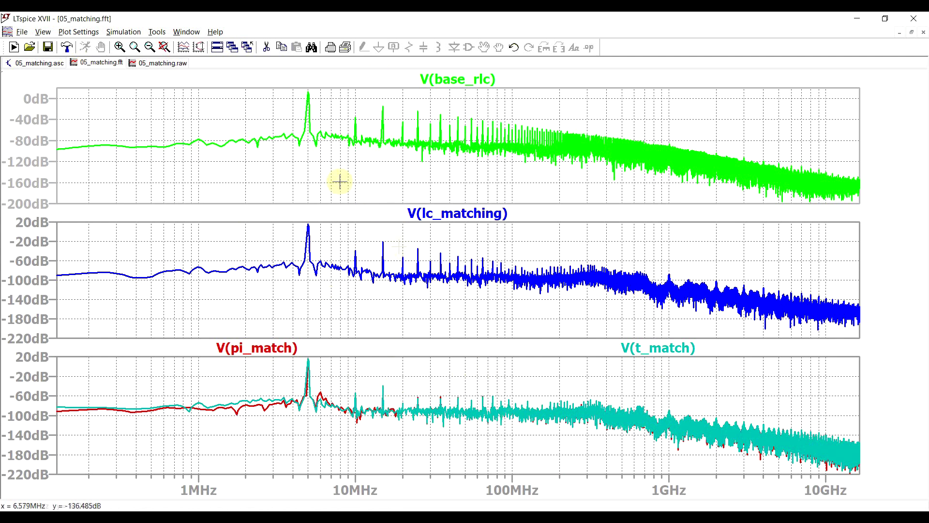
click(50, 63)
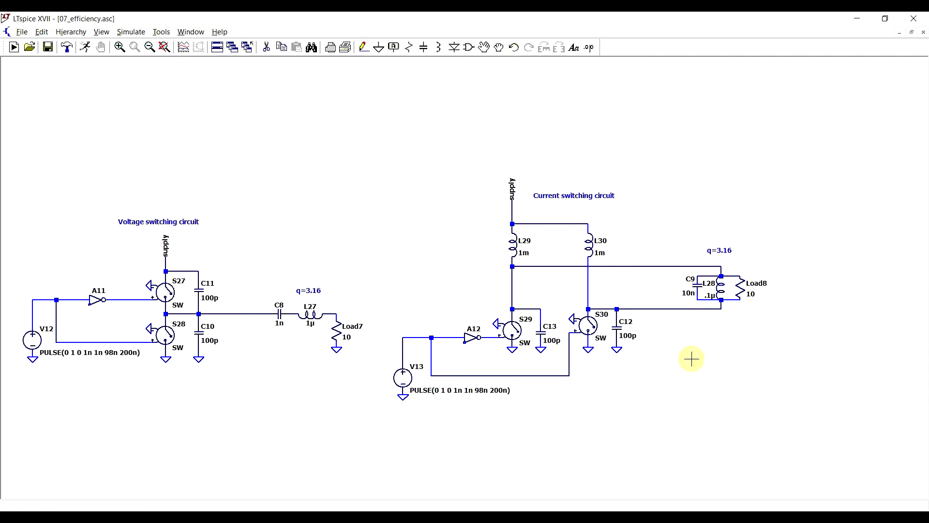
- Run the efficiency simulation and plot the supply wire currents into S1 and into S27 with its 100p parallel capacitor C11
click(86, 47)
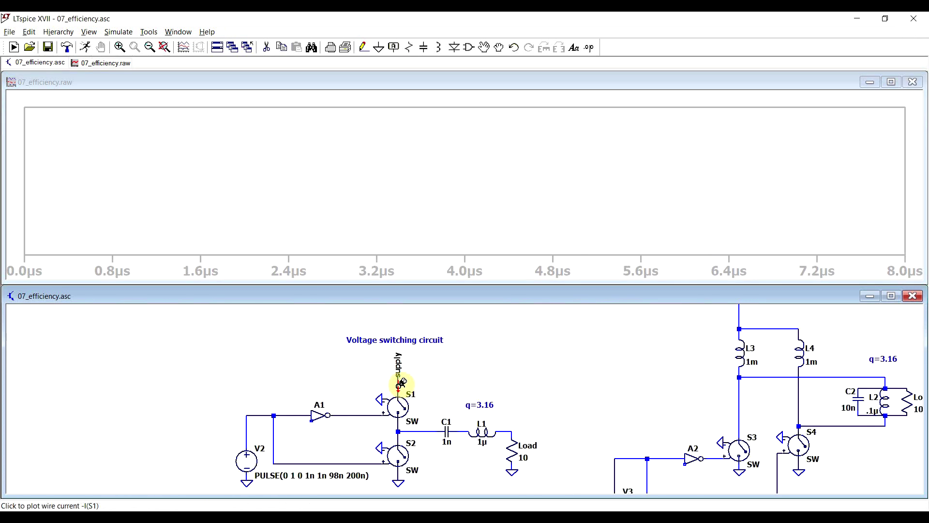
click(399, 385)
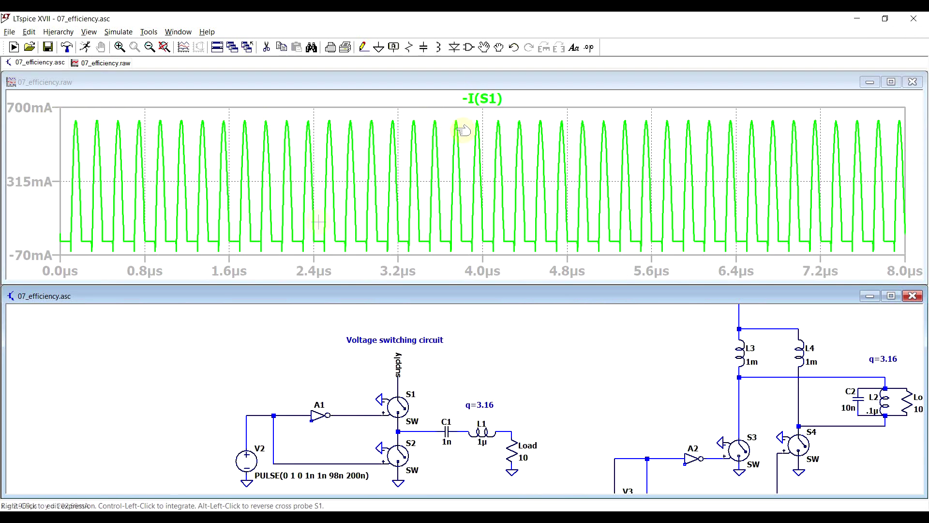
scroll(284, 334, down, 3)
scroll(291, 346, up, 2)
scroll(295, 354, up, 1)
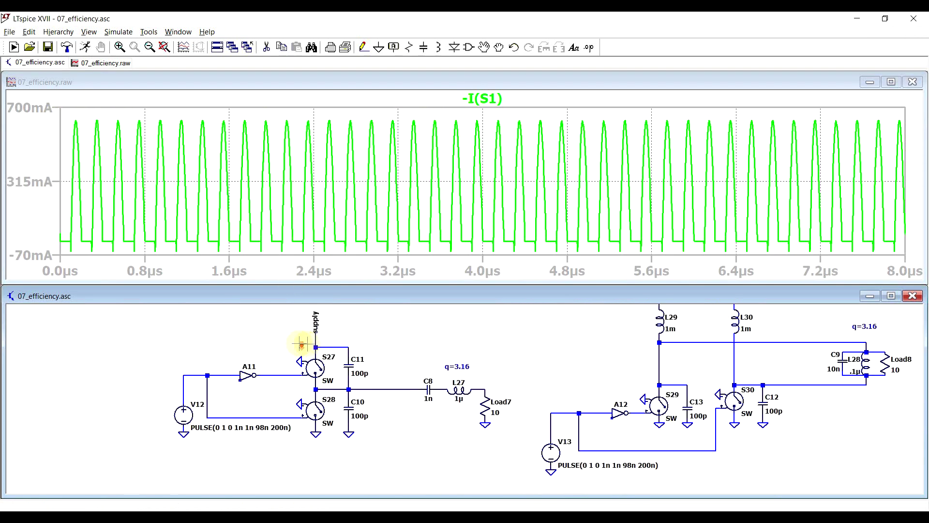
click(317, 336)
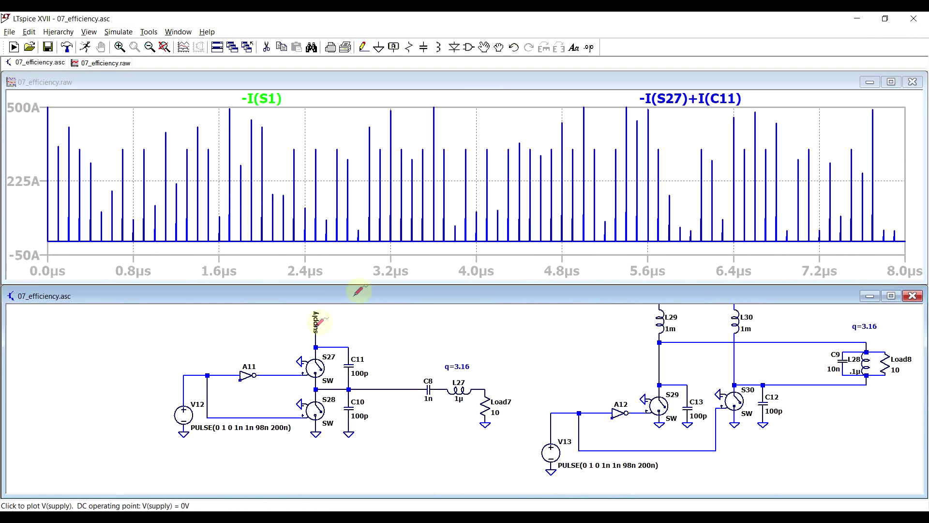
click(77, 228)
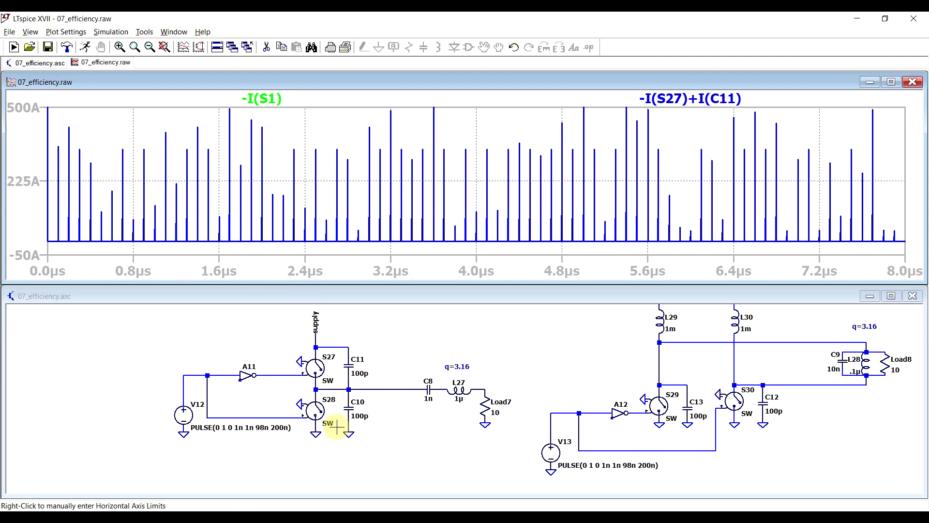
- Plot only the supply wire currents of the current switching circuits, into L3 and L4 and into L29 and L30
scroll(436, 432, down, 3)
scroll(547, 310, up, 3)
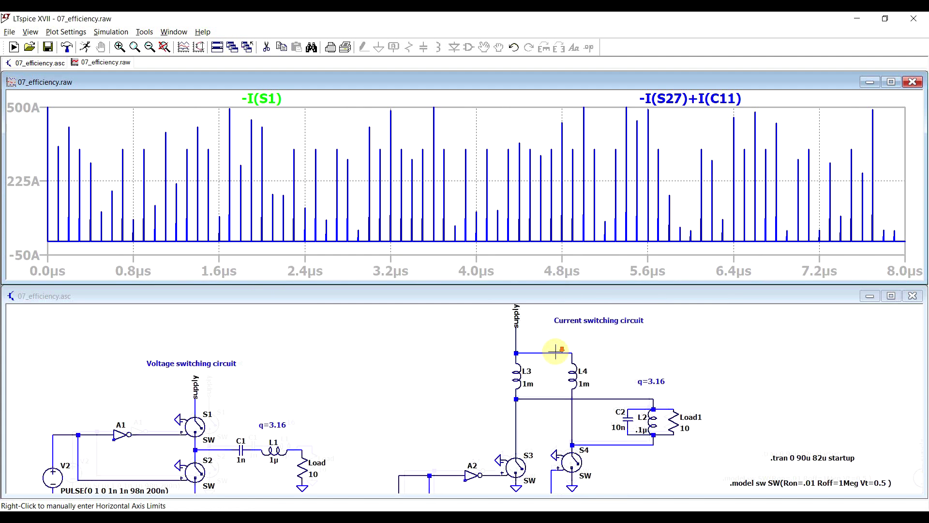
alt+click(515, 339)
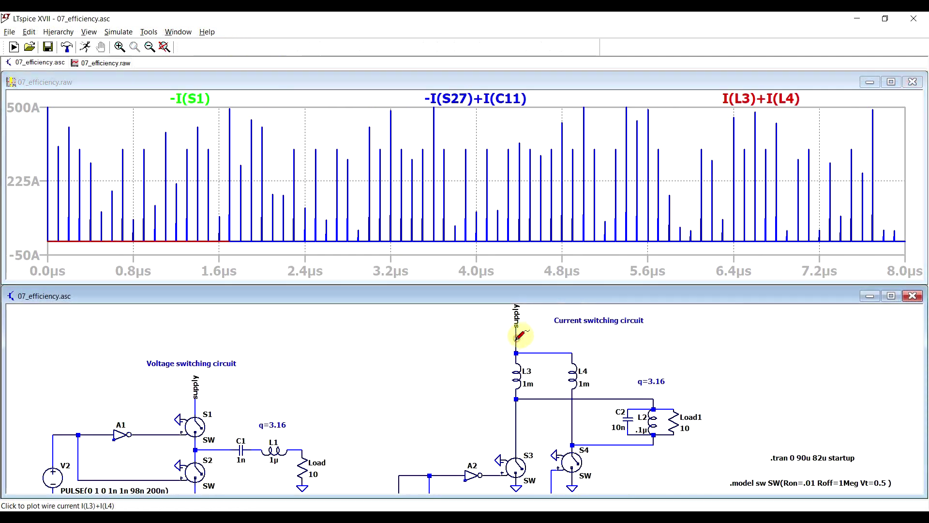
scroll(452, 321, down, 3)
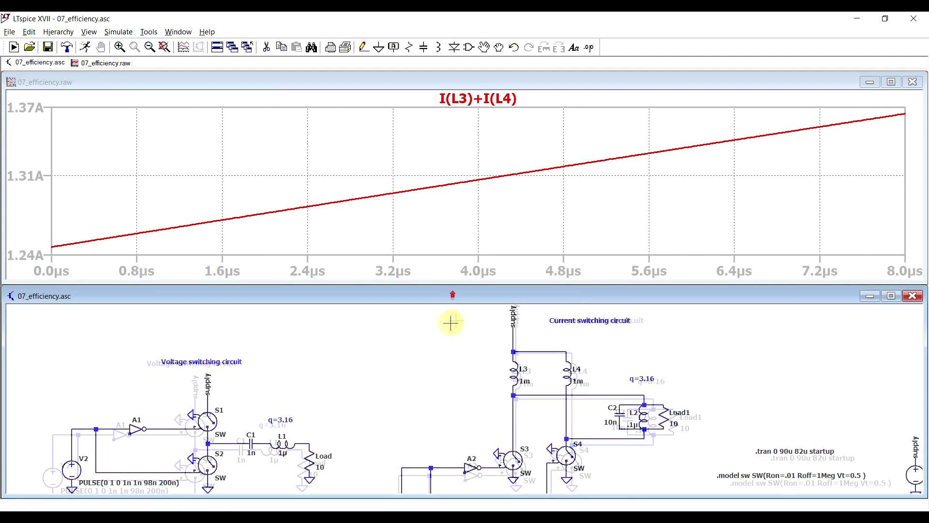
scroll(469, 409, up, 3)
alt+click(450, 339)
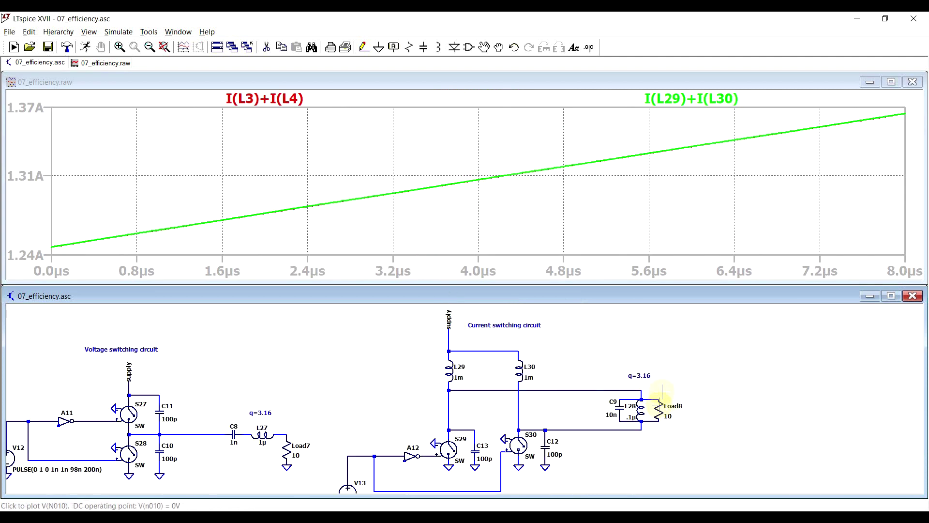
- Plot the power dissipation of Load8 in the circuit with parallel capacitors together with that of Load1 in the base current switching circuit
alt+click(661, 412)
scroll(661, 412, down, 3)
scroll(643, 332, up, 3)
alt+click(625, 355)
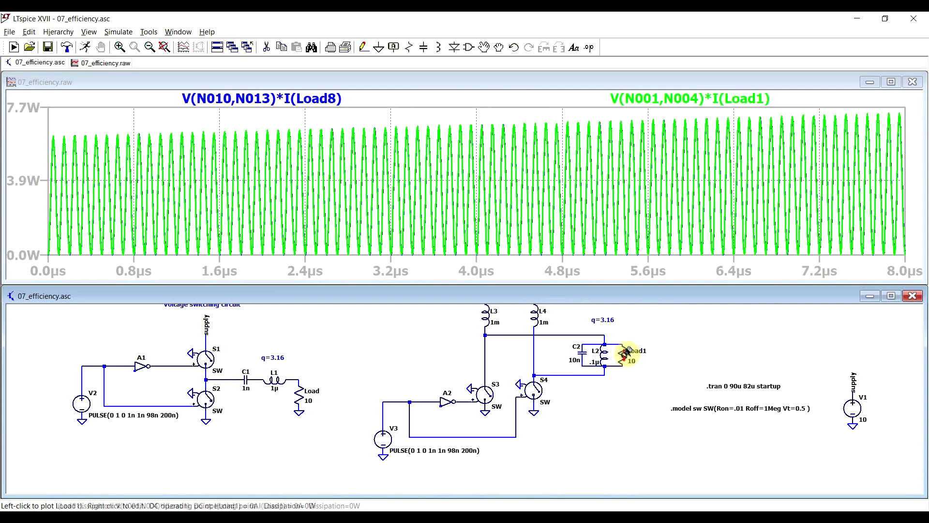
- Plot only the voltage at the output node between S27 and S28 of the circuit with 100p capacitors
scroll(465, 358, down, 3)
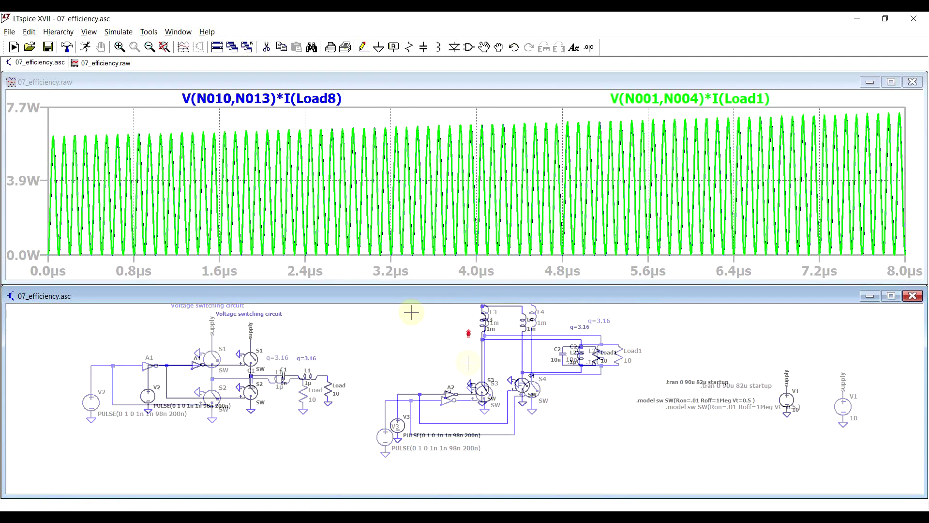
scroll(674, 366, up, 3)
scroll(553, 443, down, 2)
scroll(556, 388, up, 2)
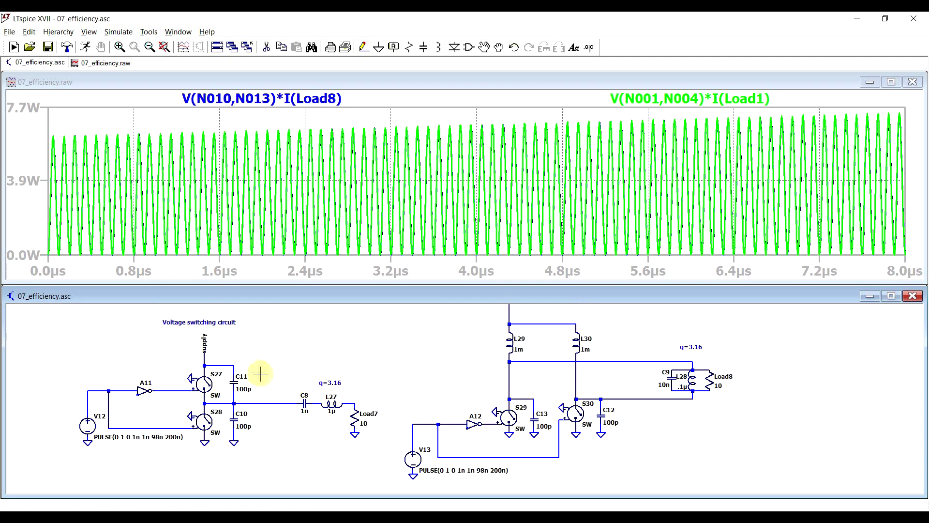
click(222, 403)
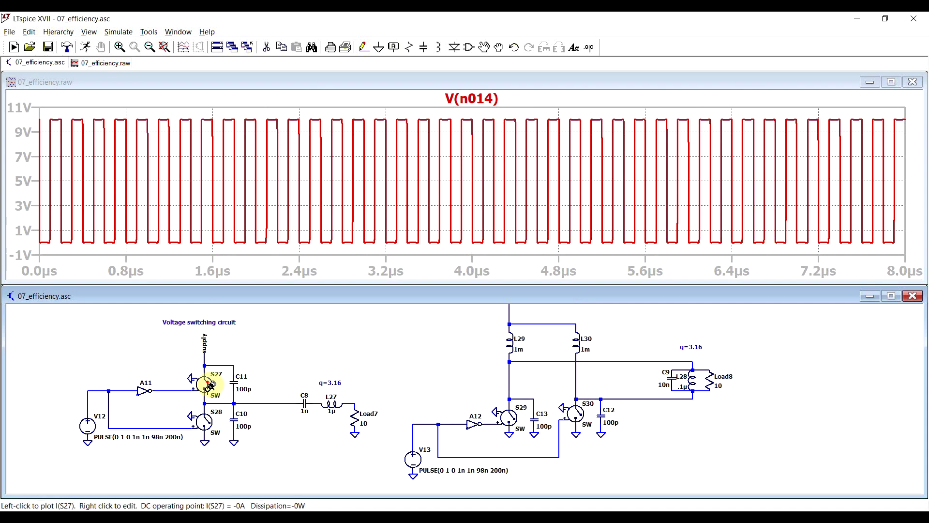
- Plot the voltage at the node above S29 and the current through S29 in separate plot panes, with the current zoomed to about -1.2 to 2.4 A
scroll(633, 460, up, 1)
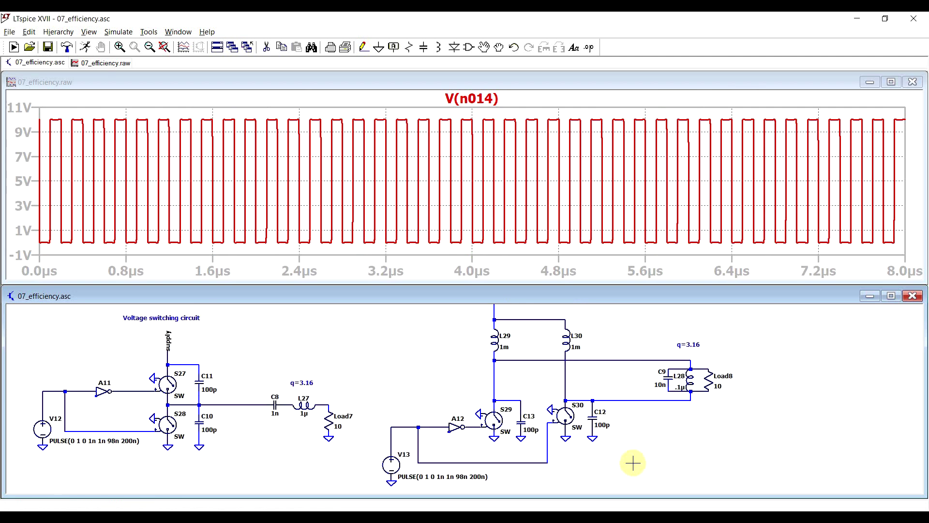
scroll(633, 378, down, 1)
scroll(590, 415, up, 3)
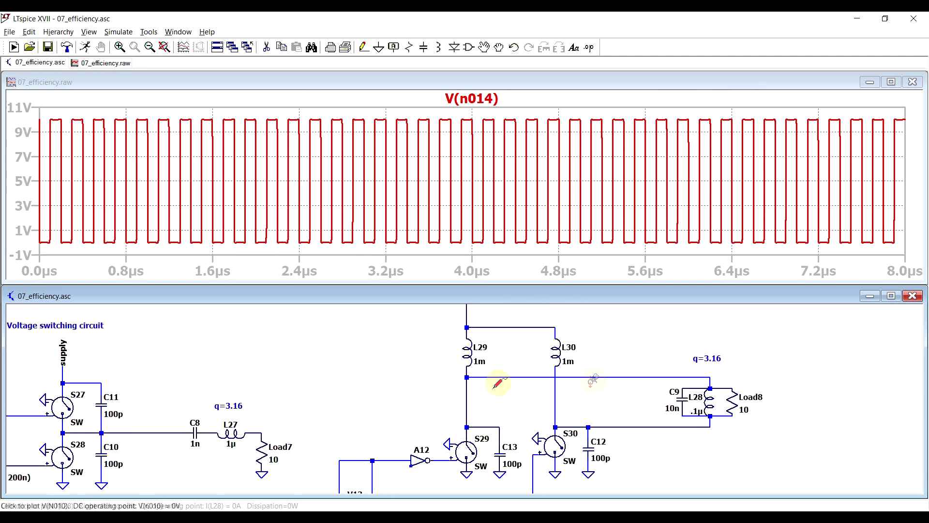
click(466, 404)
scroll(469, 442, up, 1)
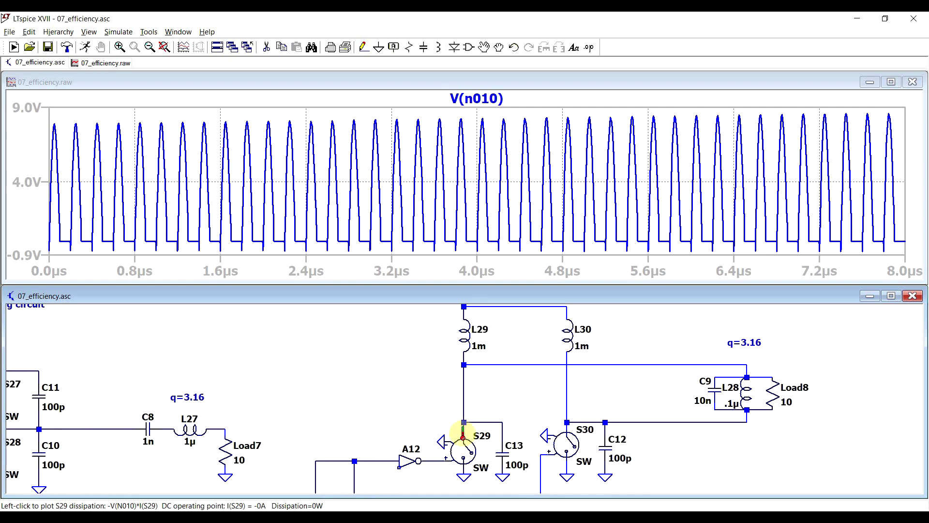
click(464, 435)
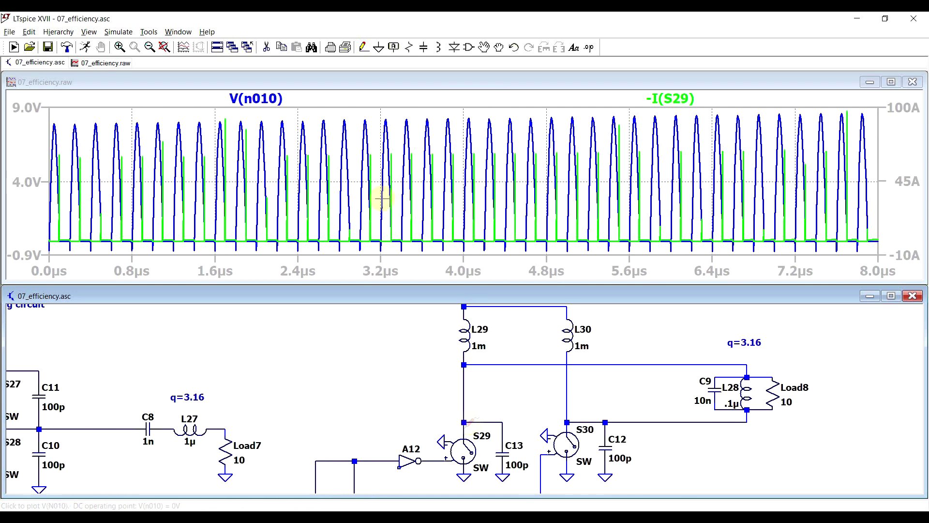
right_click(405, 180)
click(426, 235)
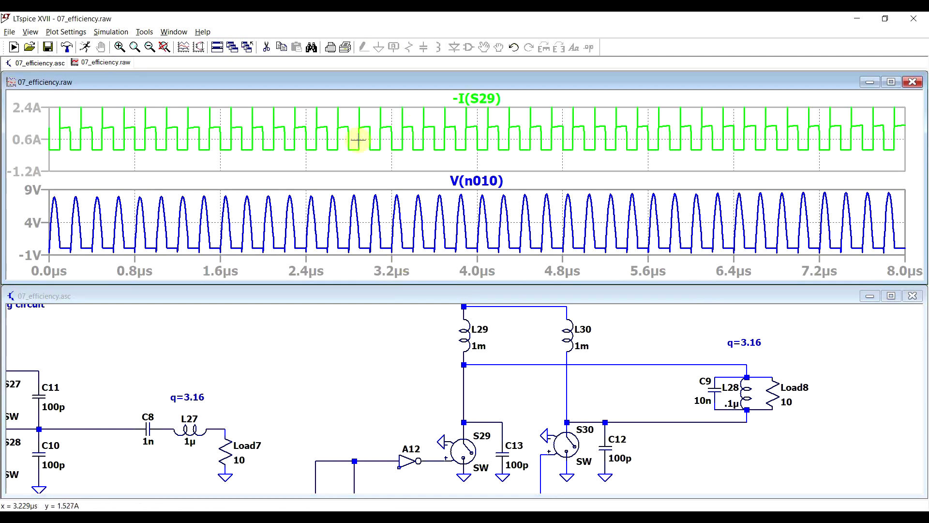
- Measure the S29 current with a cursor near 4.1 µs, and examine S29 and C13 in the schematic
click(474, 100)
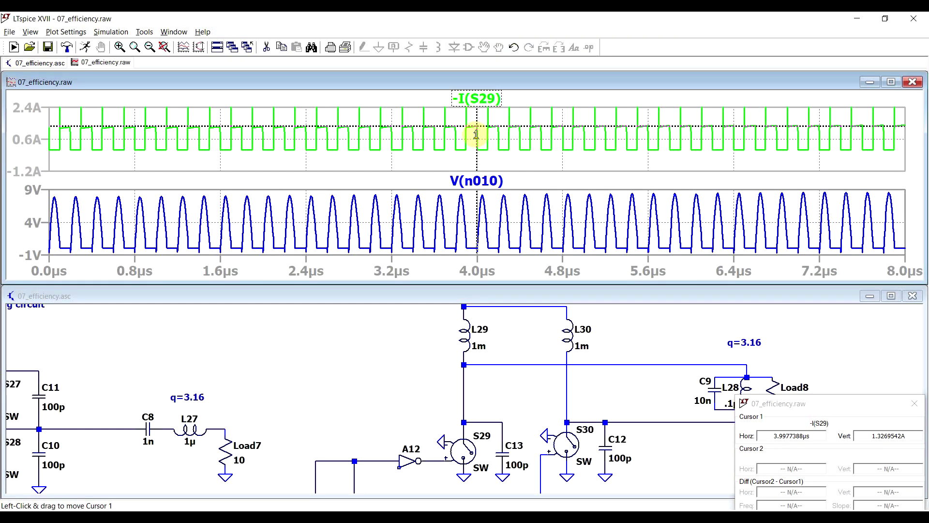
drag(478, 142, 488, 141)
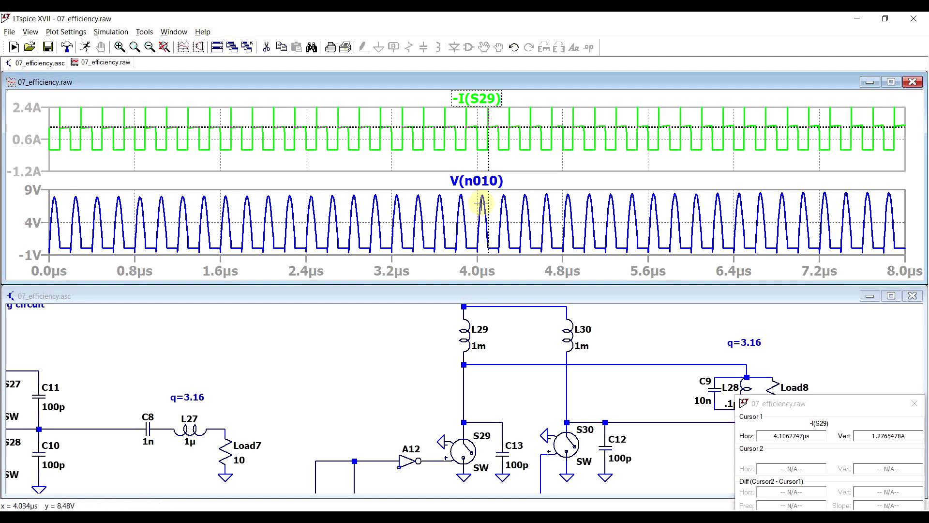
scroll(479, 425, down, 2)
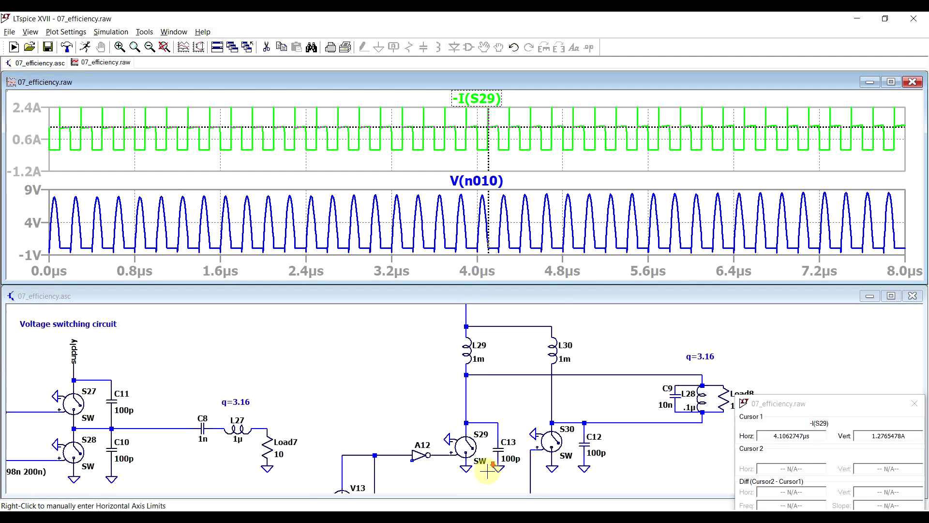
scroll(487, 463, up, 3)
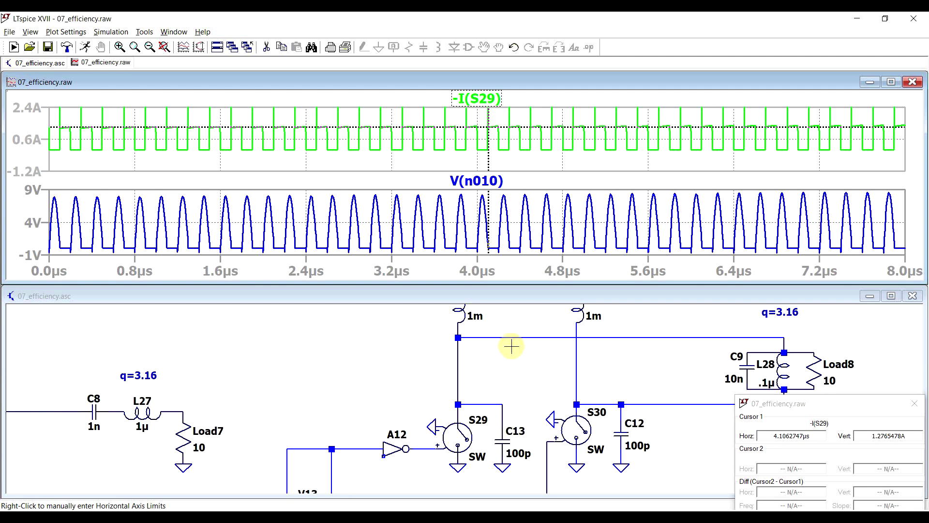
scroll(512, 346, down, 3)
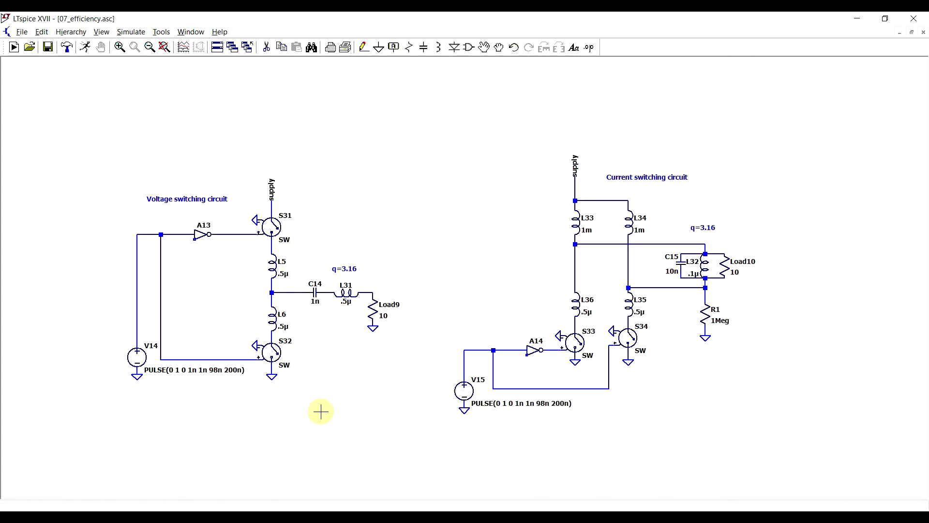
- Run the efficiency simulation and plot the supply currents into S1 and into S31 with its .5µ series inductor L5
scroll(321, 412, up, 1)
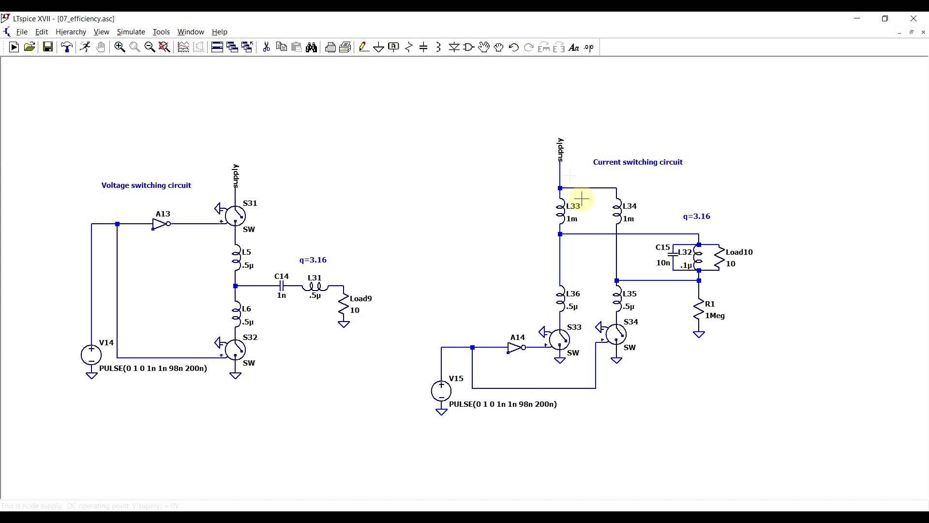
click(86, 52)
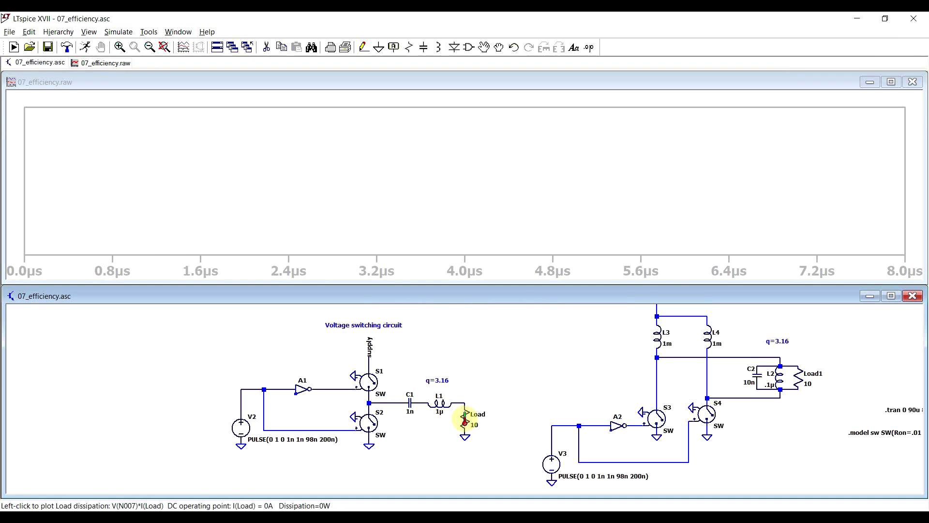
click(371, 364)
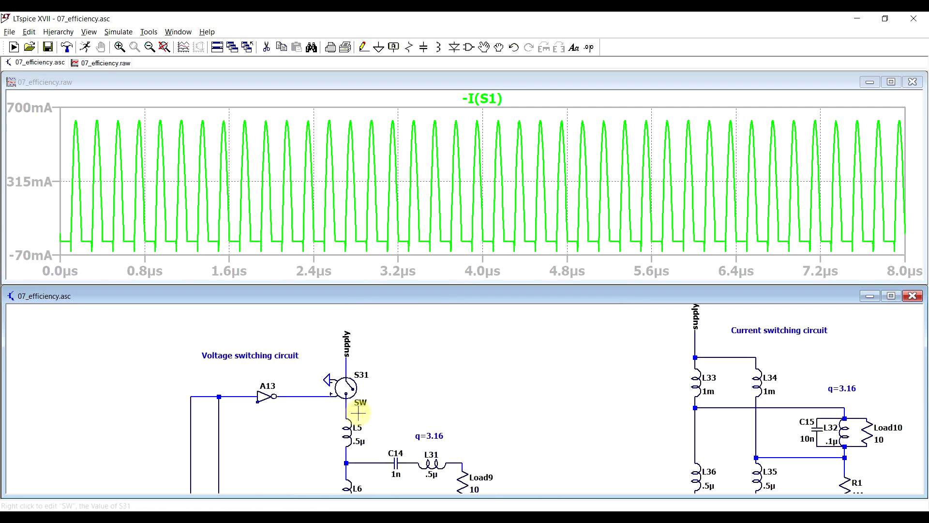
click(355, 373)
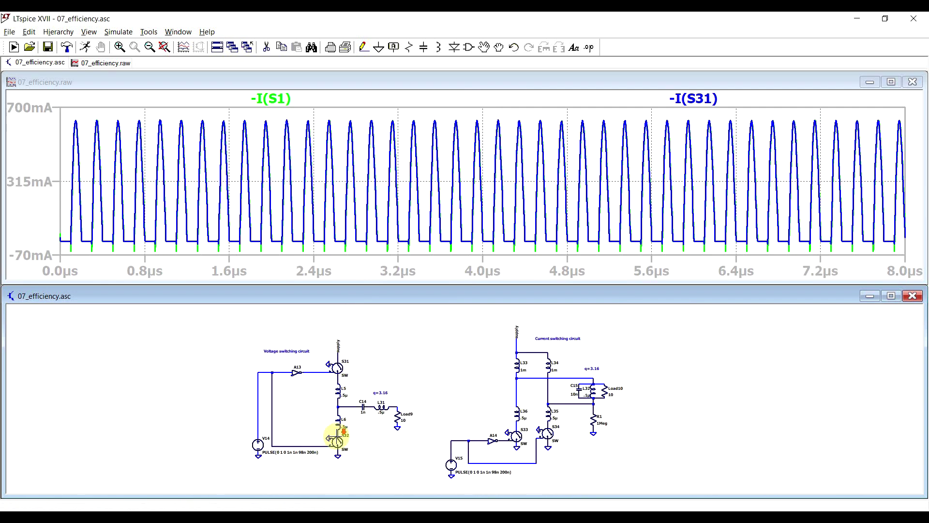
- Plot only the power dissipation of Load9 and Load in the voltage switching circuits with and without series inductors
scroll(337, 438, up, 2)
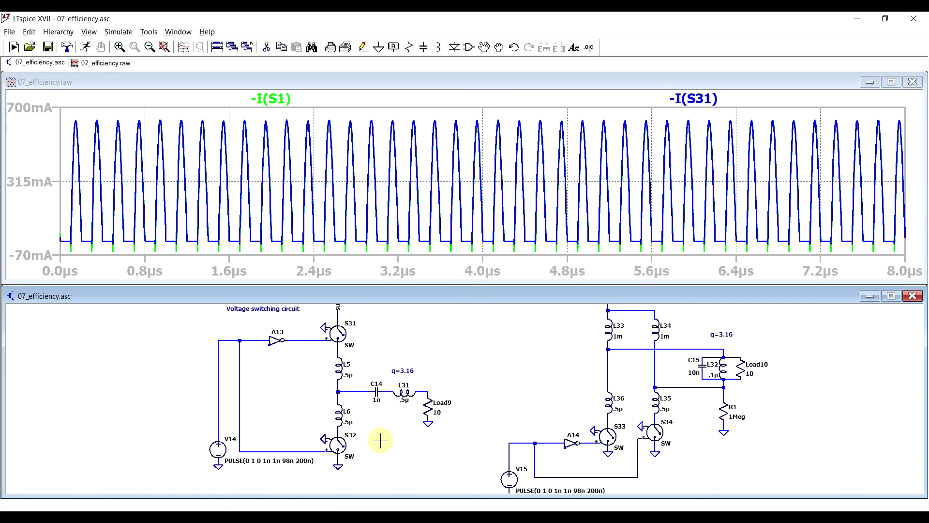
alt+click(429, 406)
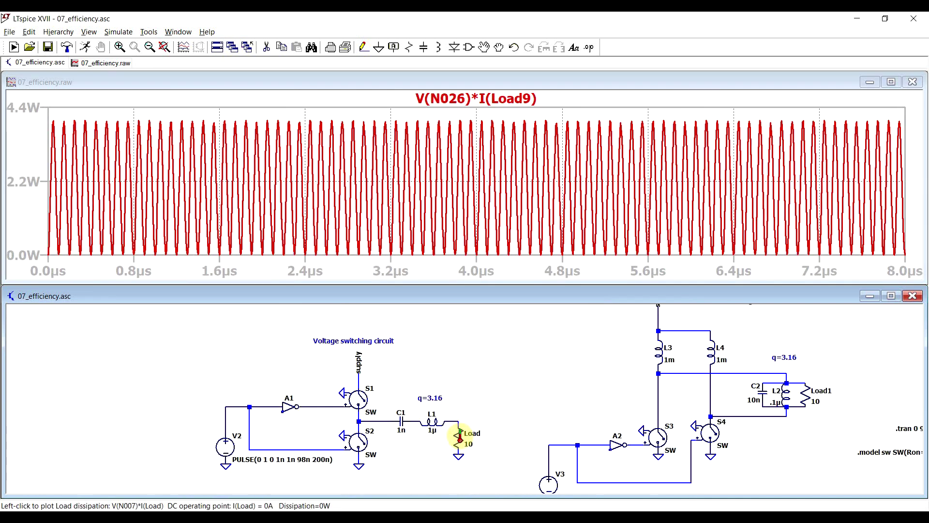
alt+click(461, 438)
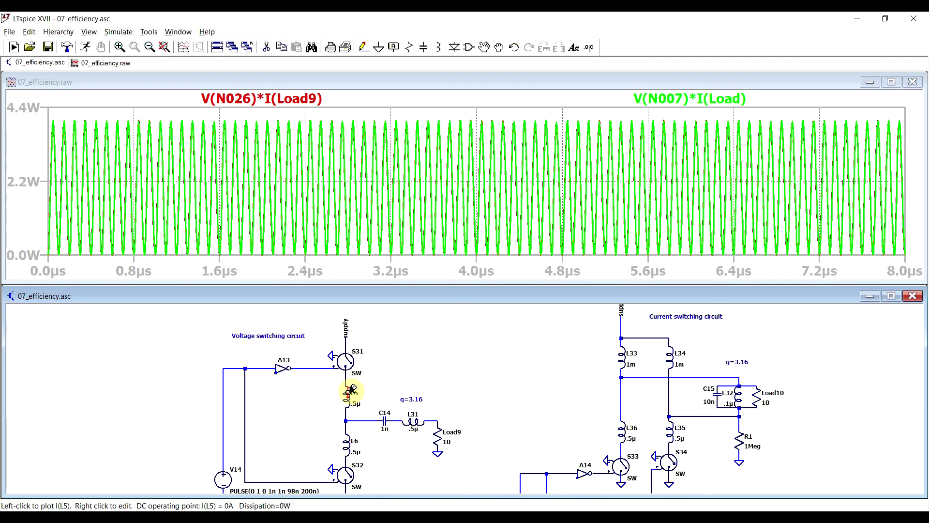
- Plot only the power dissipation of Load10 and Load1 in the current switching circuits with and without .5µ series inductors
scroll(347, 390, up, 2)
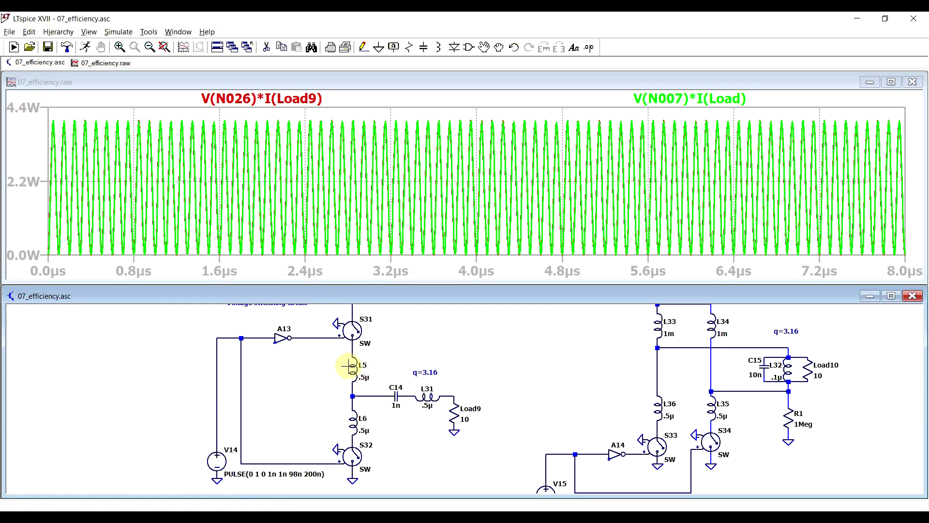
scroll(555, 431, down, 1)
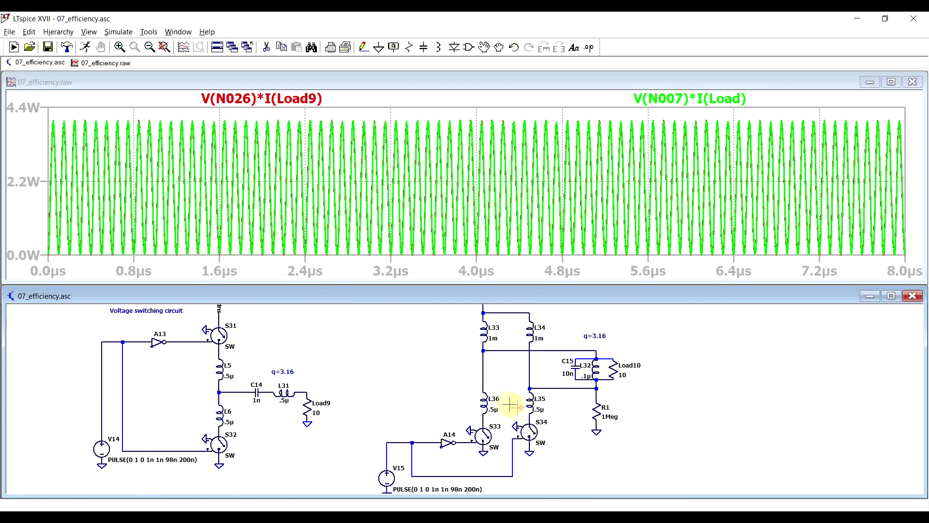
scroll(522, 358, down, 1)
scroll(542, 387, up, 1)
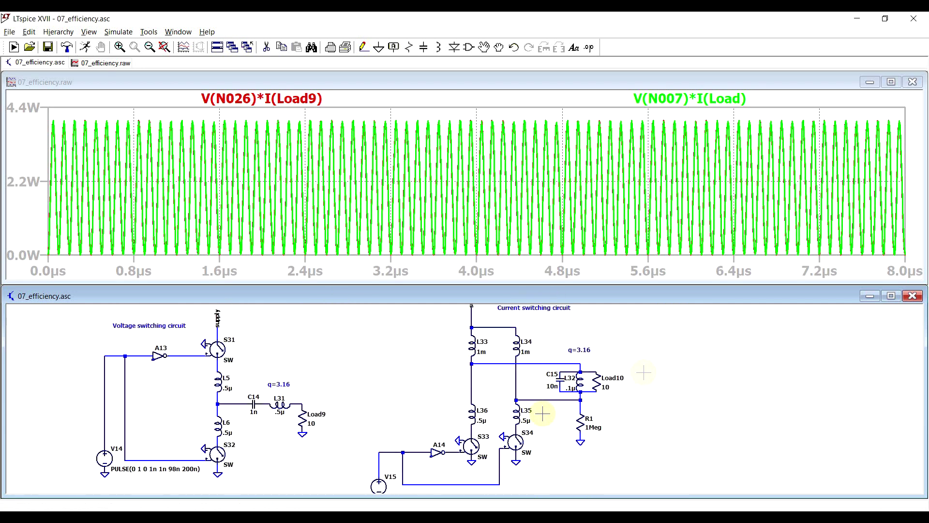
alt+click(598, 380)
scroll(609, 412, down, 5)
scroll(633, 362, up, 5)
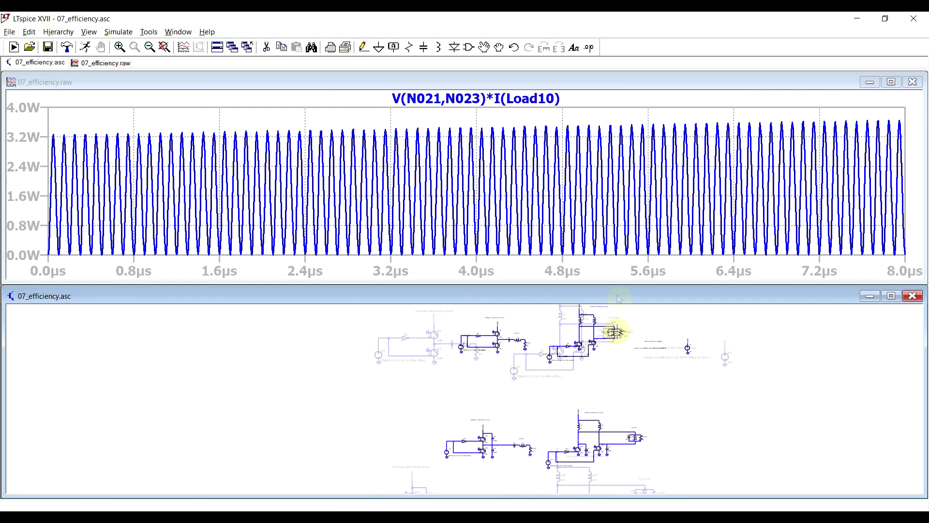
scroll(582, 336, up, 1)
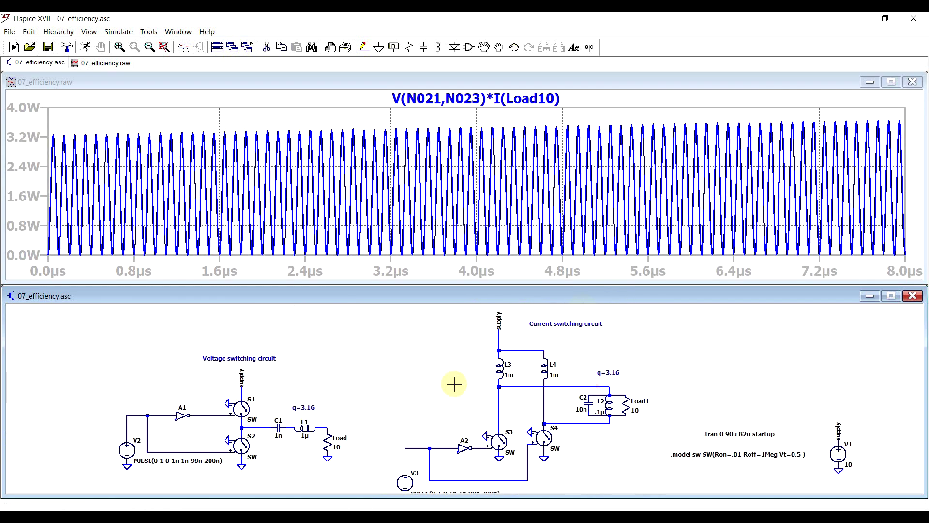
alt+click(626, 402)
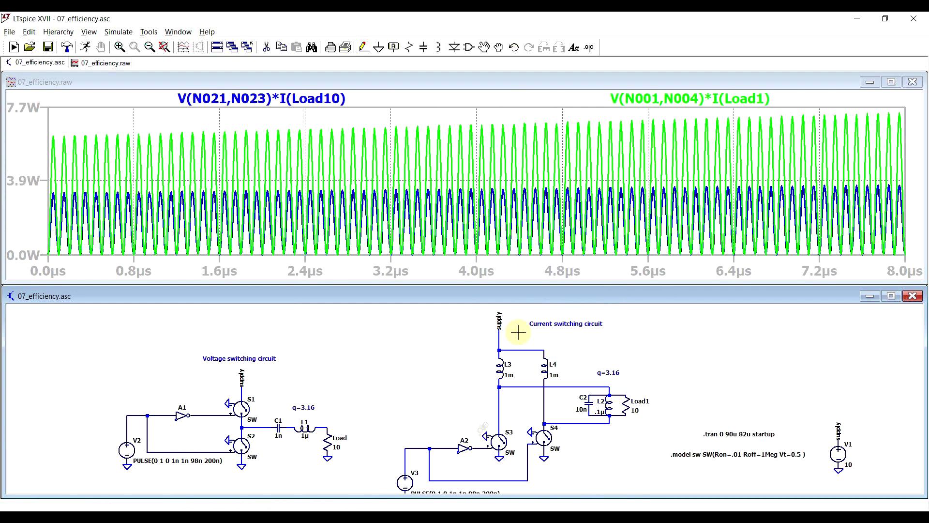
- Examine the schematics with series inductors L5, L6, L35 and L36 against those with 100p parallel capacitors C10 to C13
scroll(574, 369, down, 3)
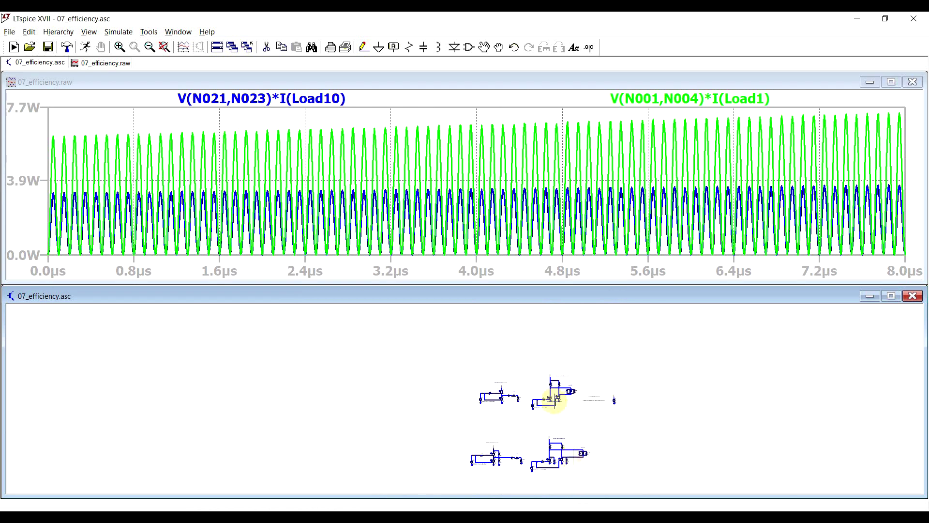
scroll(555, 460, up, 3)
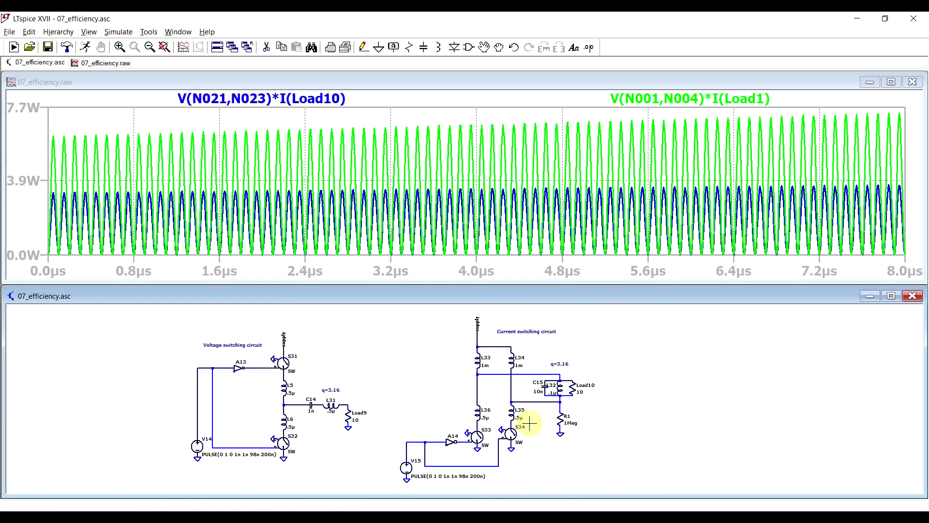
right_click(529, 423)
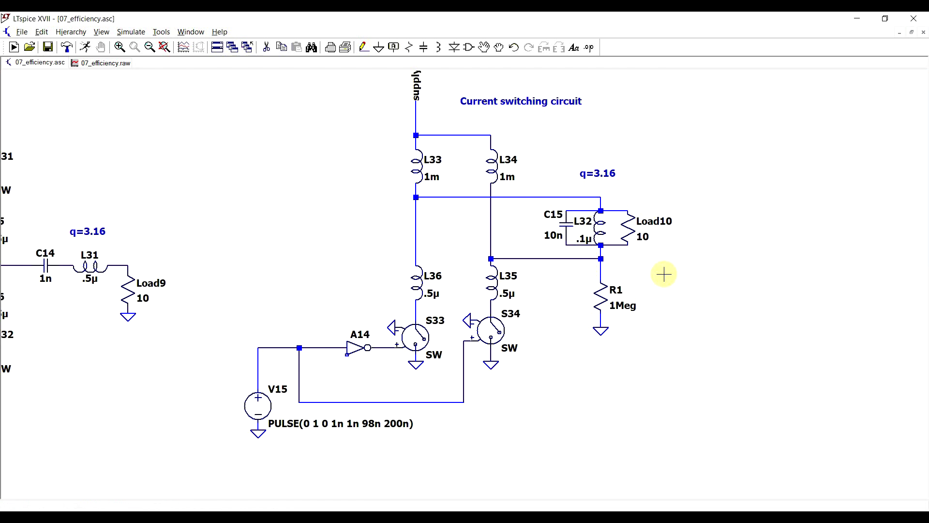
scroll(664, 274, down, 2)
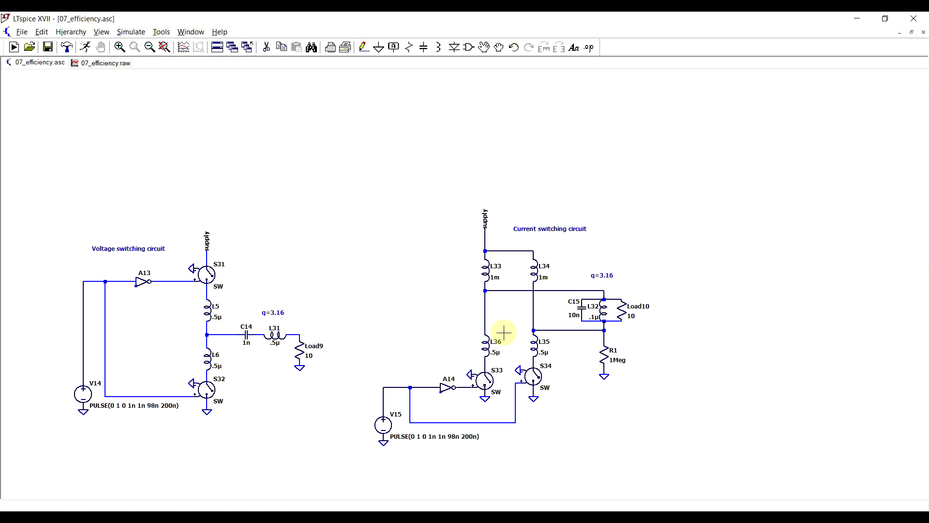
scroll(537, 426, down, 3)
scroll(475, 313, up, 5)
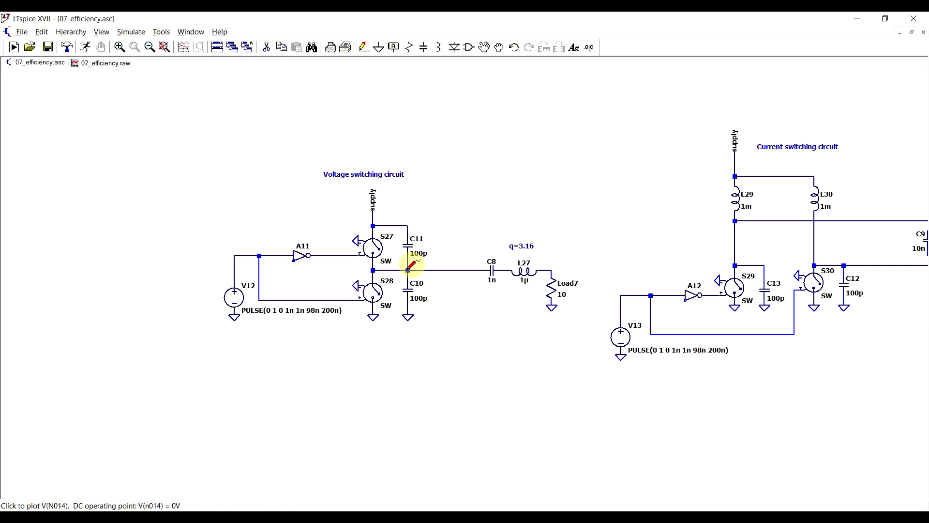
scroll(406, 285, down, 1)
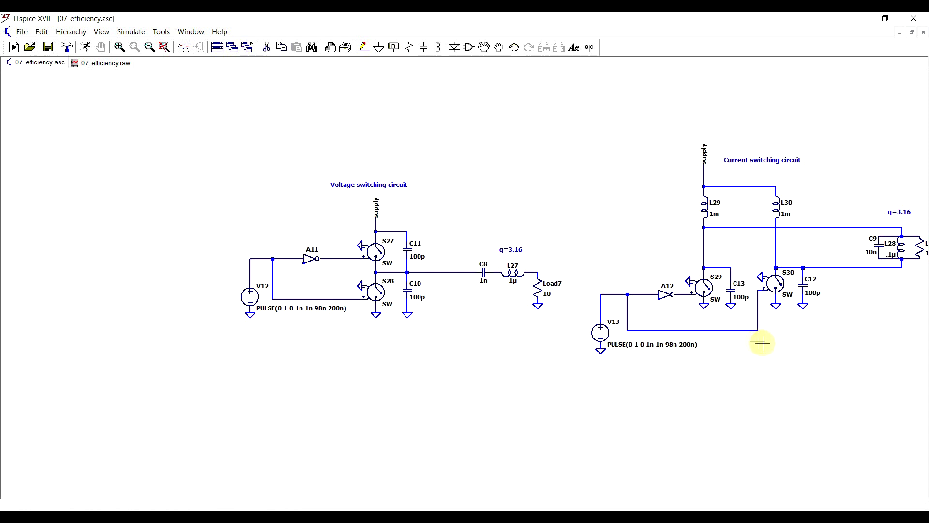
scroll(763, 342, down, 4)
scroll(663, 411, up, 4)
scroll(605, 335, up, 1)
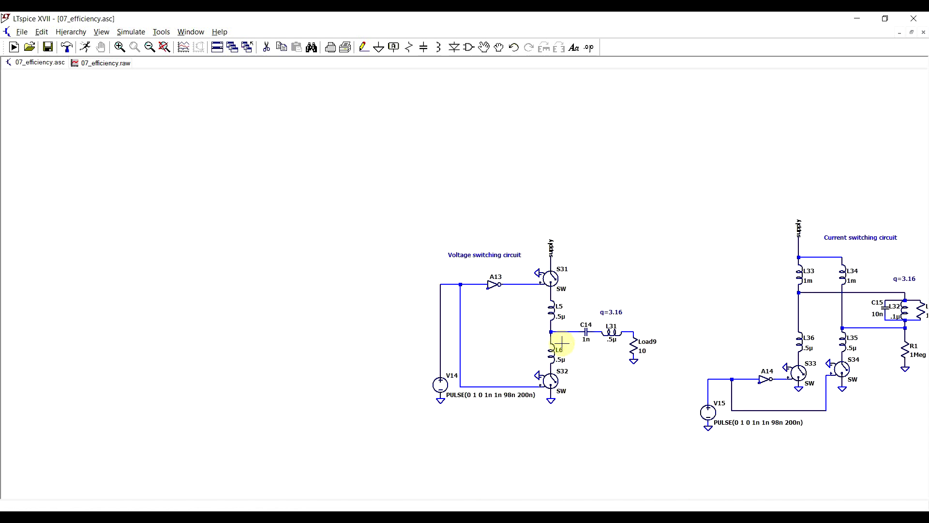